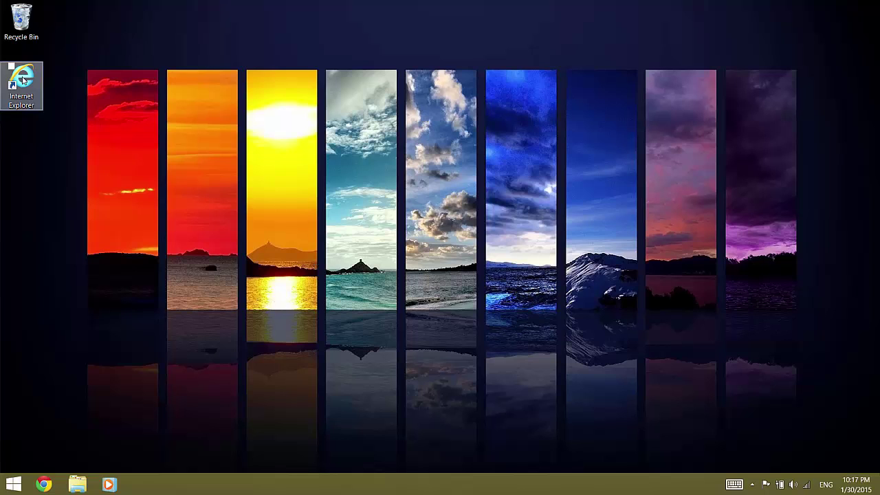
- Launch Internet Explorer from the desktop, opening a blank page
double_click(23, 80)
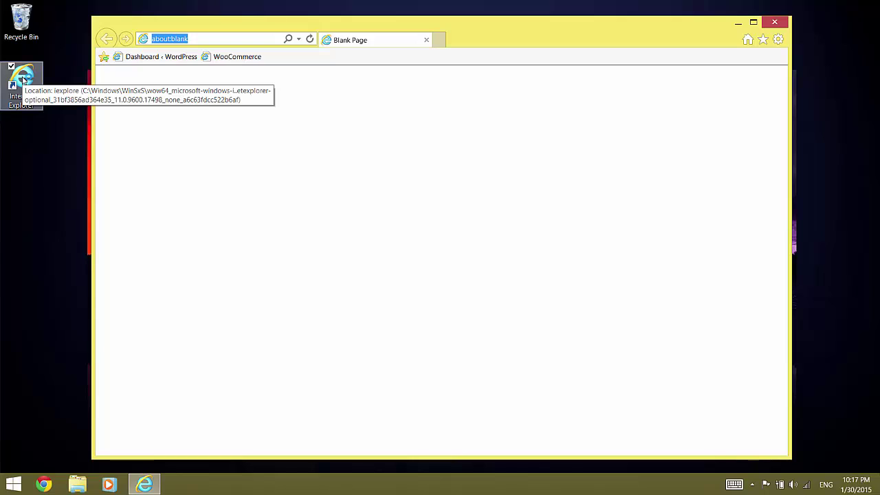
- Log in to the FlickRocket WordPress admin with the site's username and password
click(148, 56)
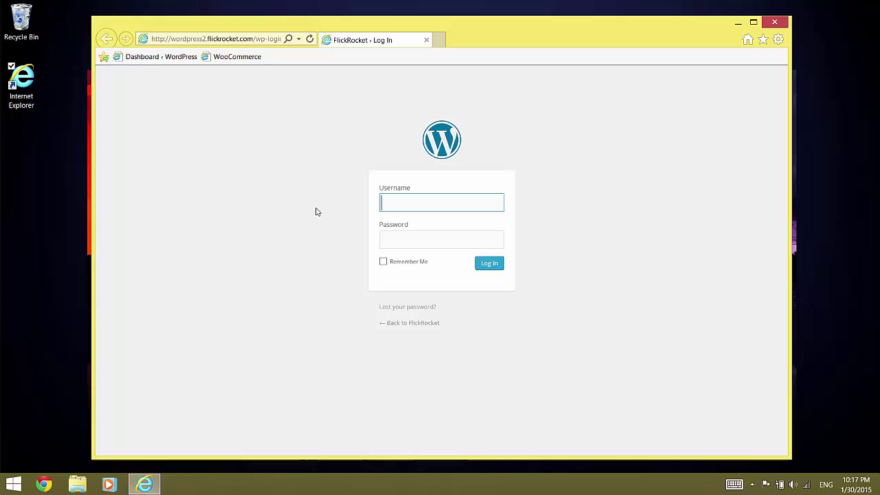
text(demo)
key(Tab)
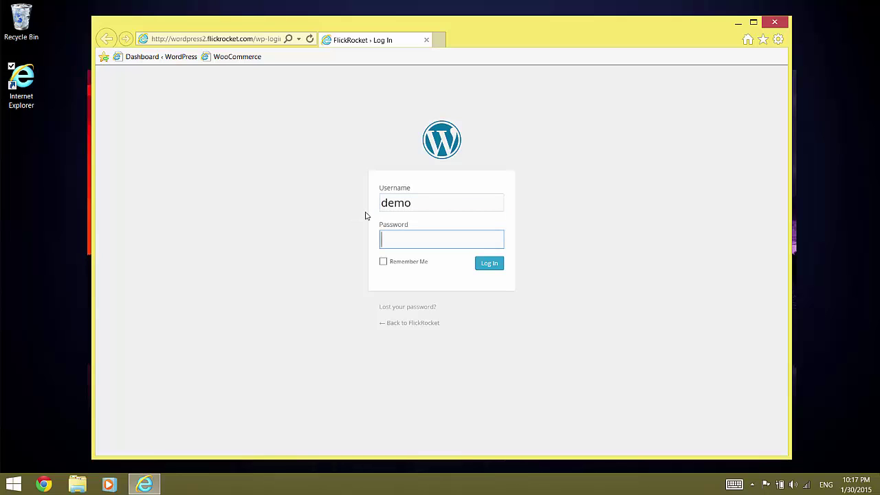
text(********)
click(489, 264)
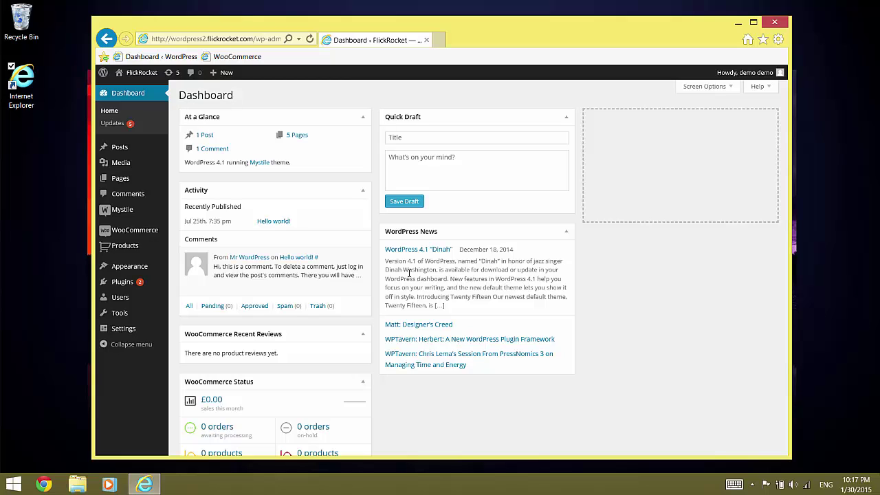
- Search plugins for 'FlickRocket' and install WooCommerce Digital Content Delivery (incl. DRM) - FlickRocket
mouse_move(111, 273)
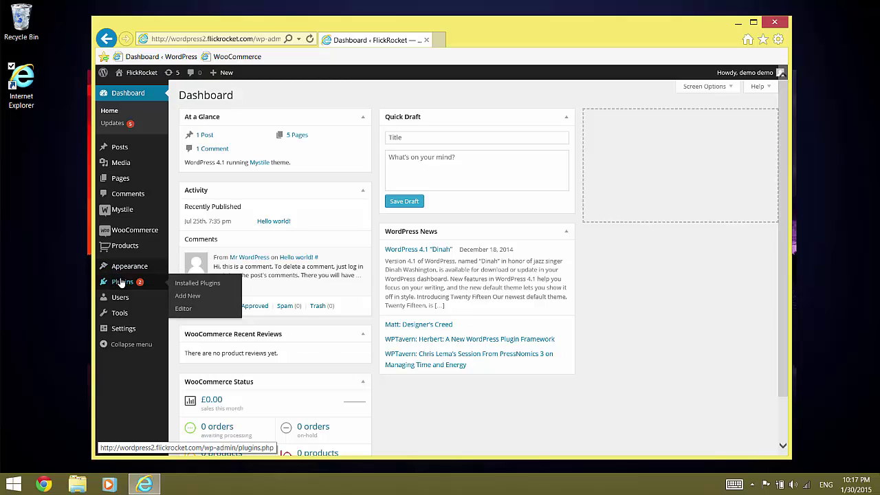
click(186, 298)
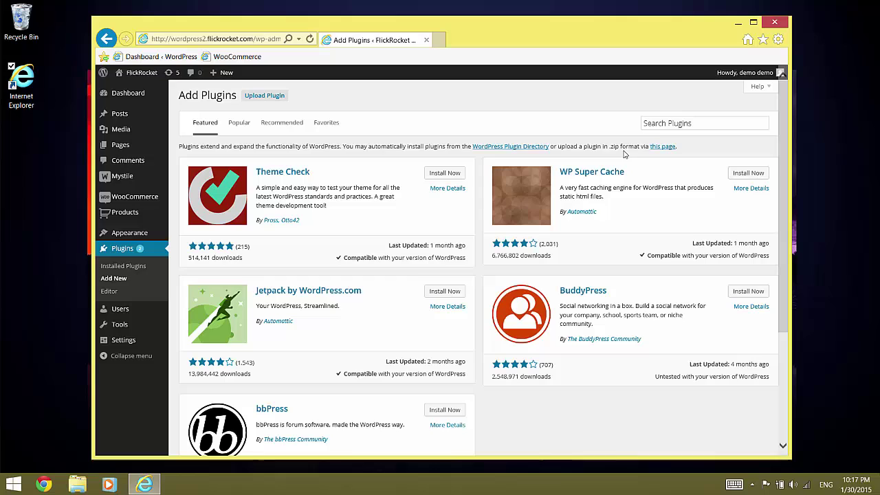
click(665, 123)
text(Flick)
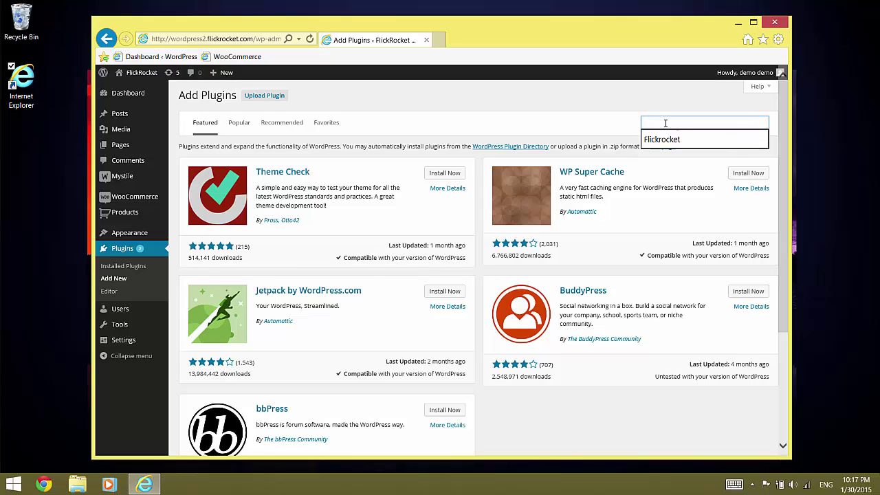
text(Rocket)
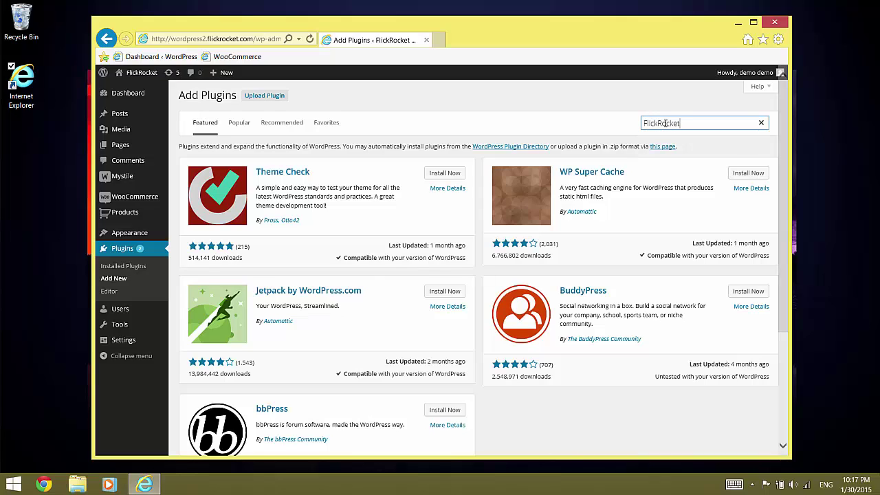
key(Return)
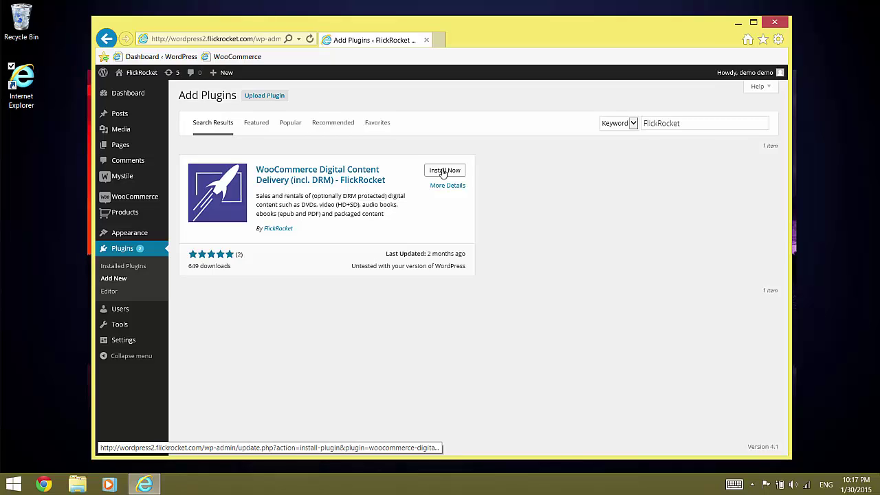
click(443, 173)
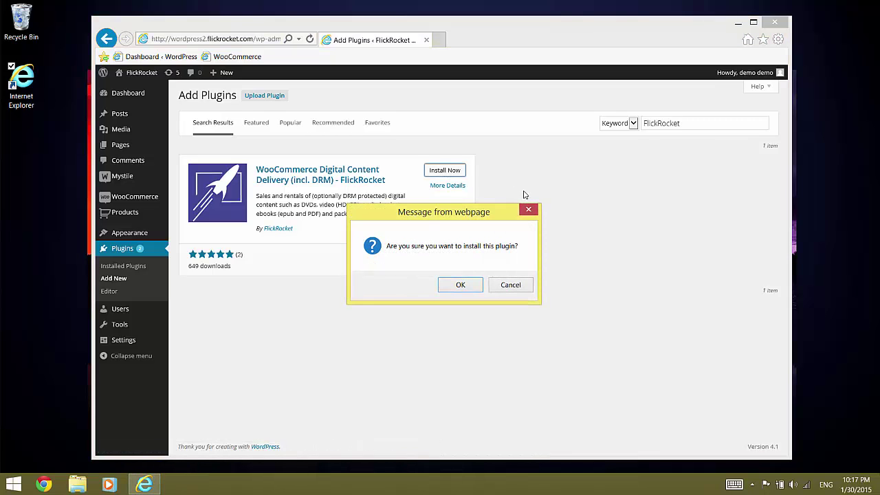
click(461, 285)
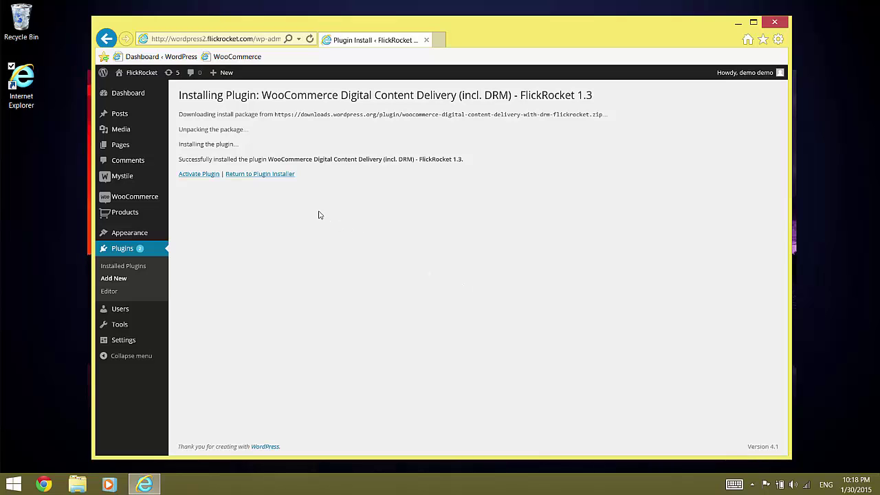
- Activate the FlickRocket plugin from the install results page
click(204, 177)
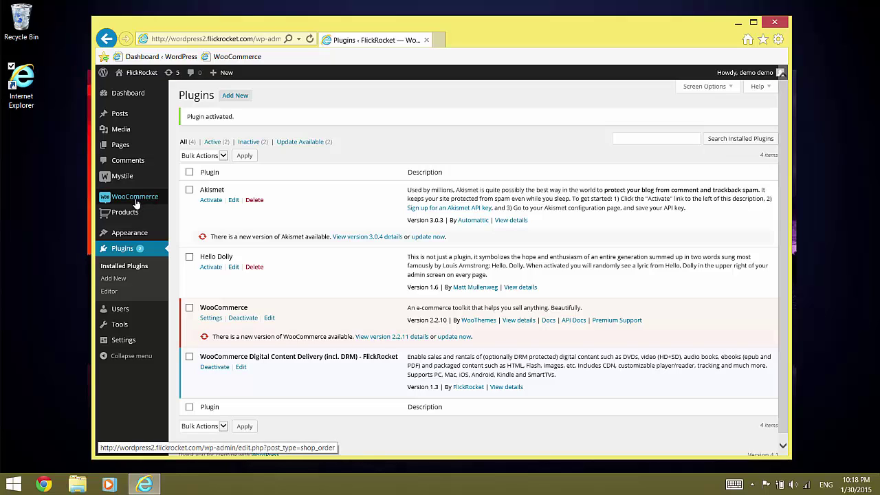
- Go to WooCommerce Settings and show the FlickRocket configuration tab
mouse_move(138, 201)
click(197, 240)
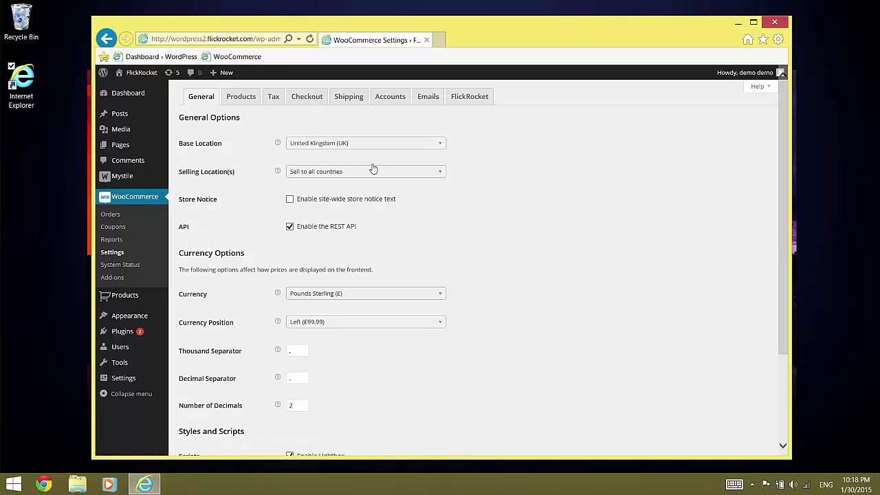
click(470, 98)
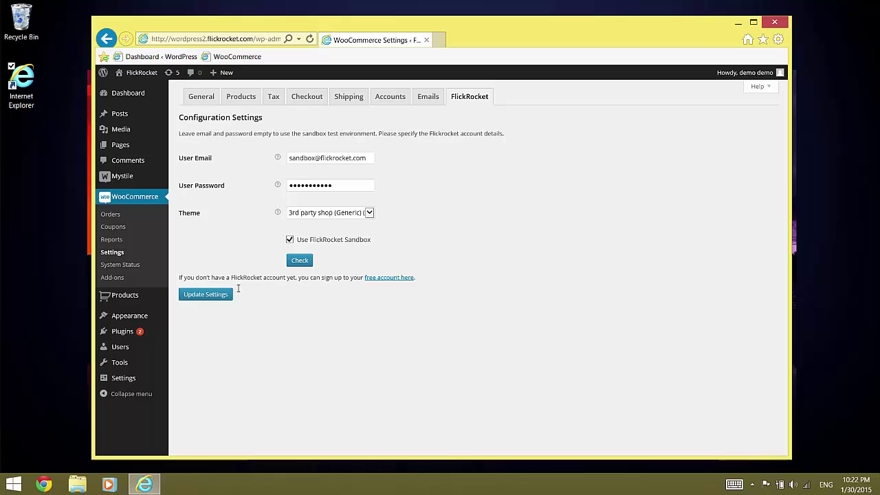
- Save and validate the FlickRocket account settings, then begin a new WooCommerce product
click(205, 294)
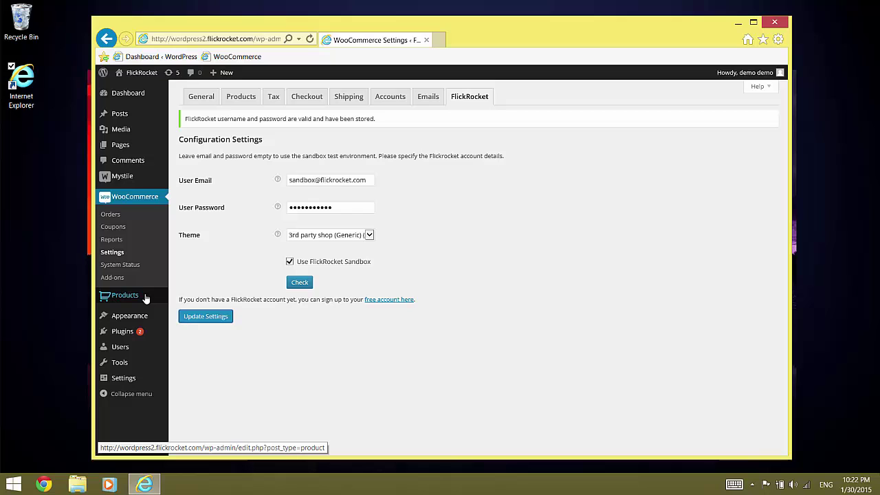
mouse_move(142, 296)
click(189, 311)
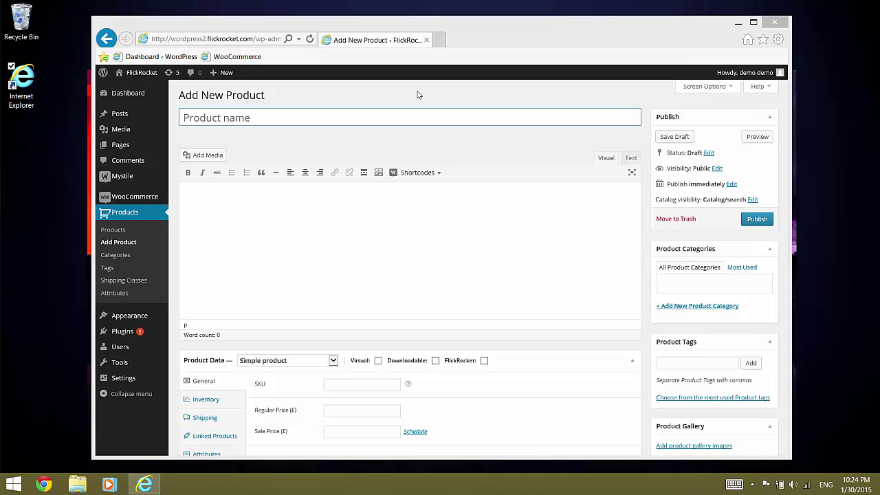
- Title the product 'Sherlock Holmes' with description 'The adventures of Sherlock Holmes'
click(371, 116)
text(Sherloc)
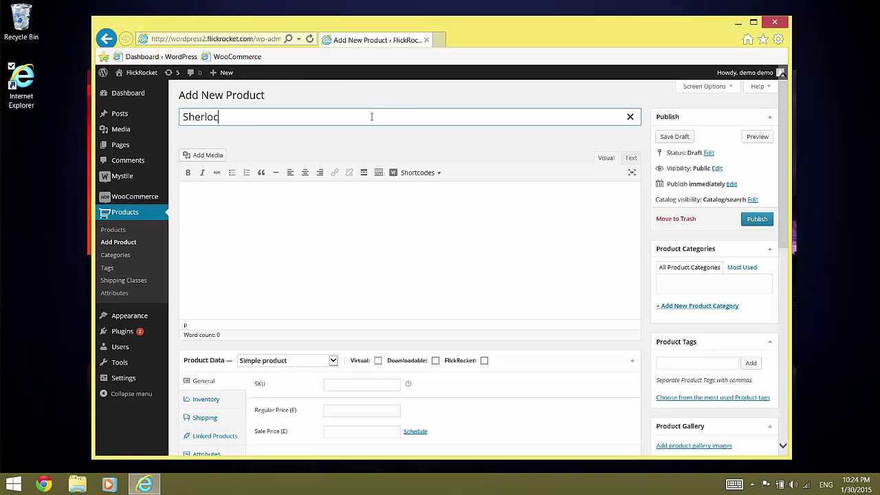
text(k Holmes)
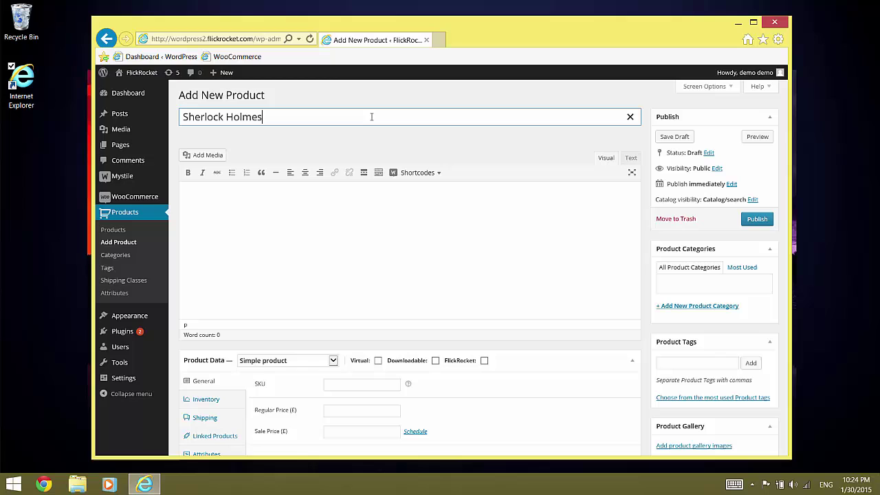
click(236, 202)
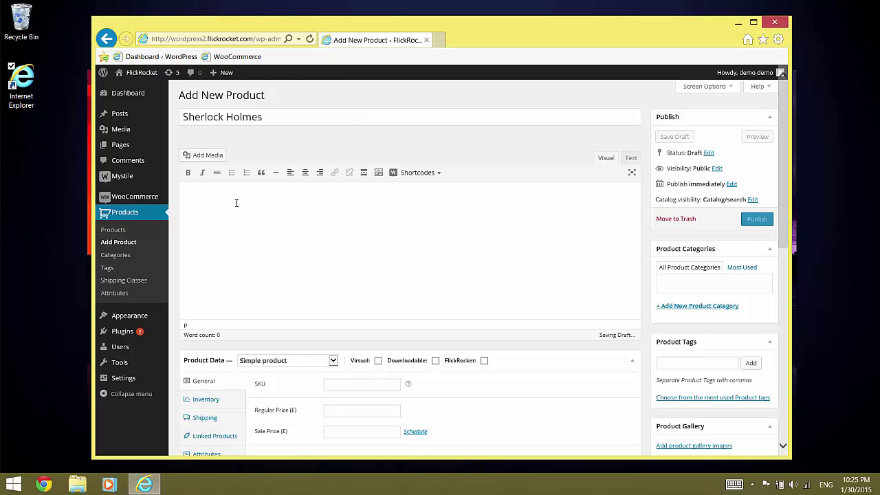
text(The)
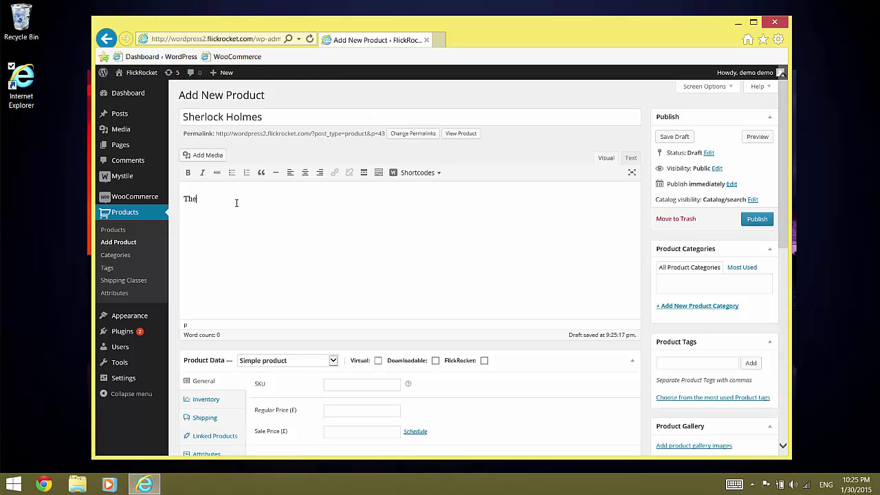
text( adventures )
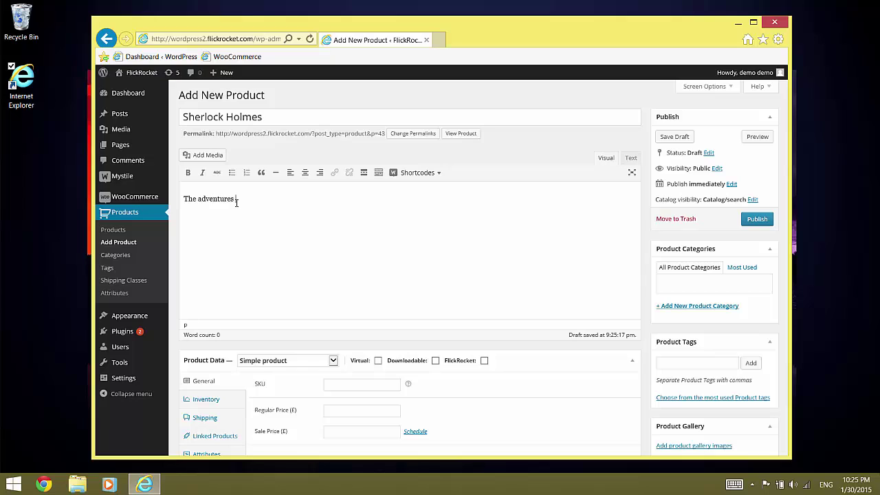
text(of Sherlock Holmes)
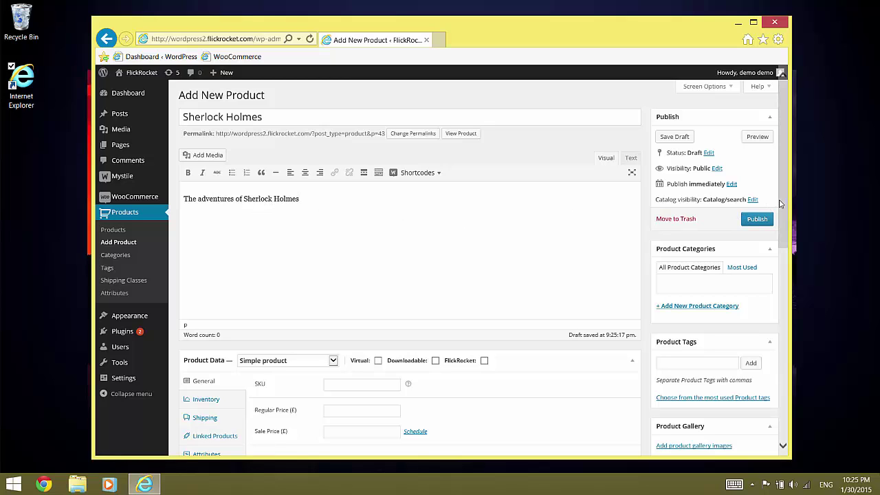
drag(779, 203, 785, 225)
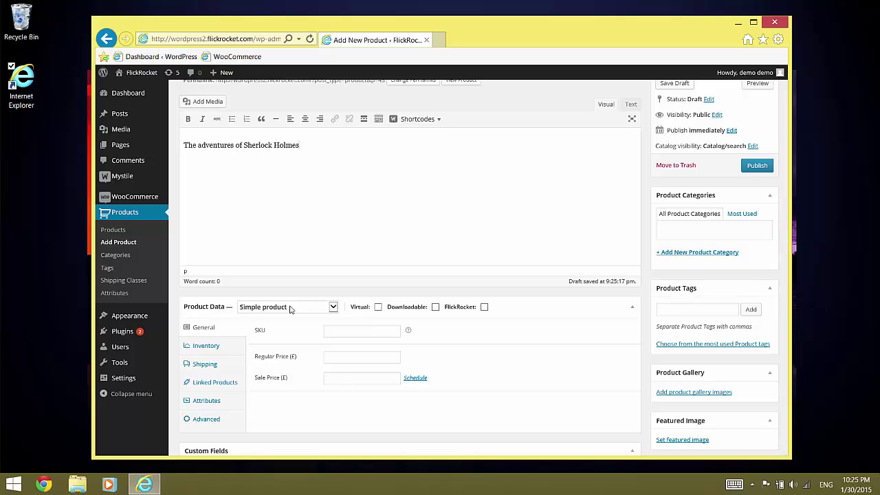
- Mark the product Virtual and FlickRocket, price 0, license Download to own (permanent access)
click(377, 307)
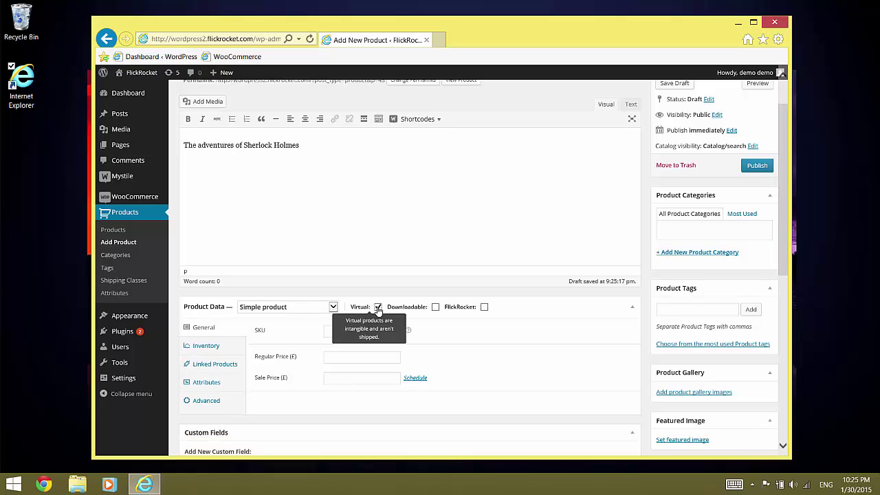
click(483, 307)
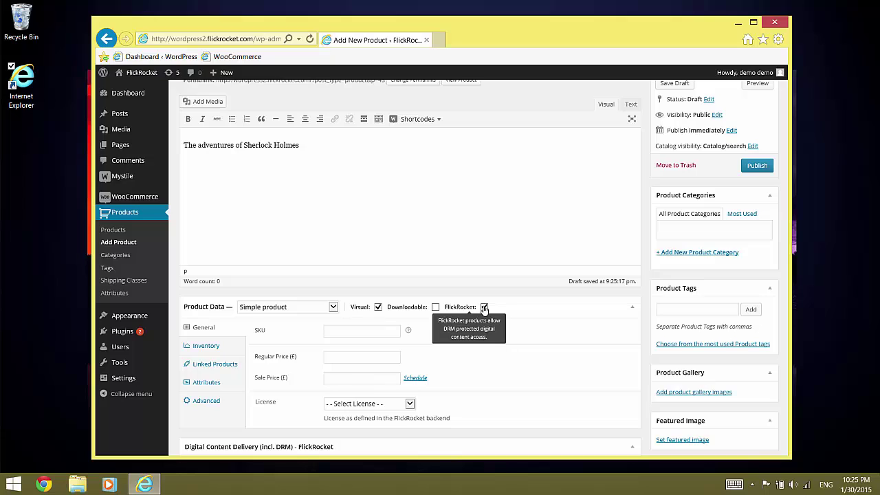
click(350, 355)
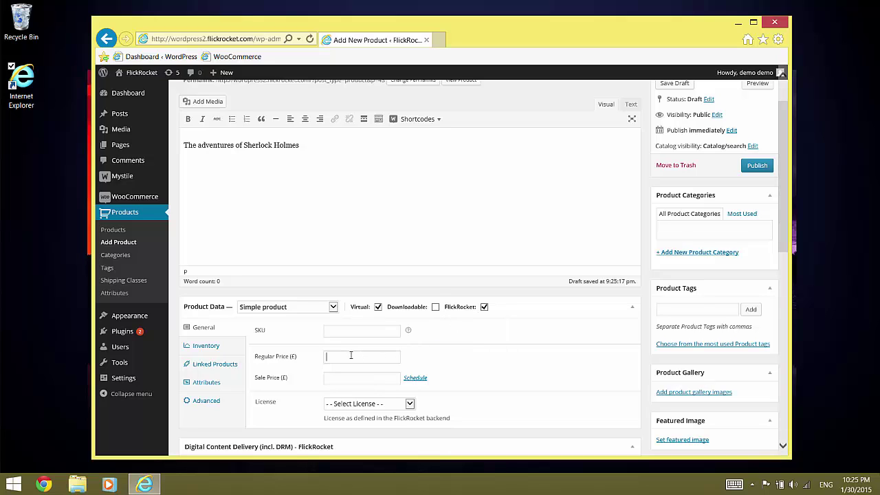
text(0)
click(376, 405)
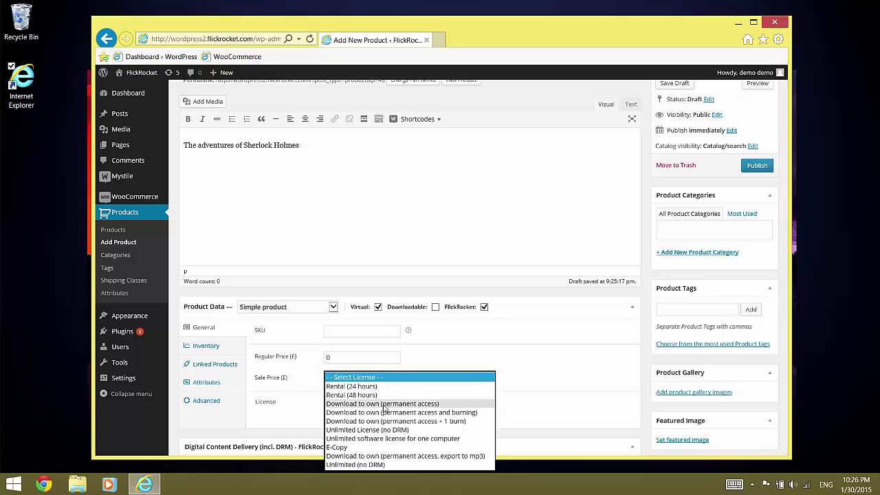
click(383, 405)
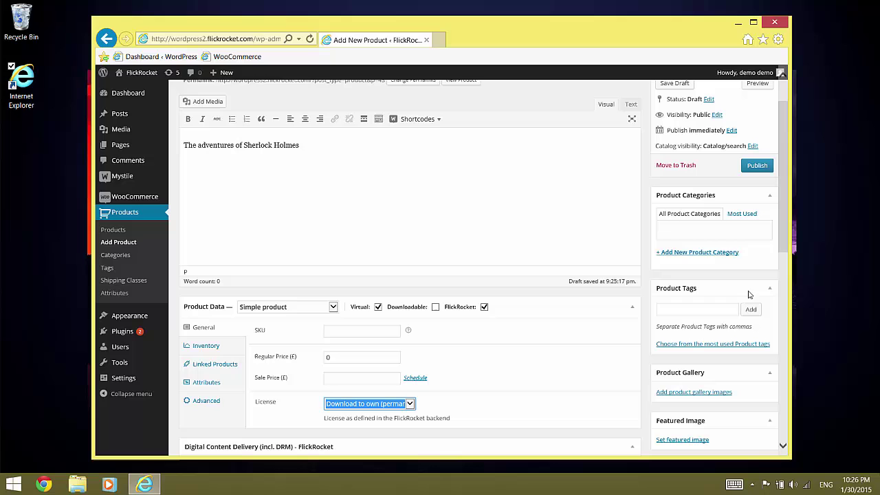
drag(787, 215, 787, 257)
- Set the FlickRocket Project ID to 'The Adventures of Sherlock Holmes'
click(375, 360)
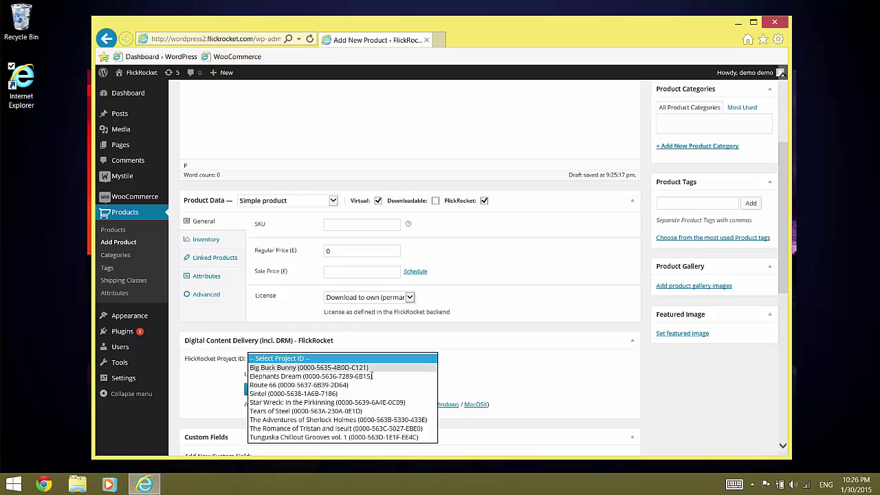
click(367, 420)
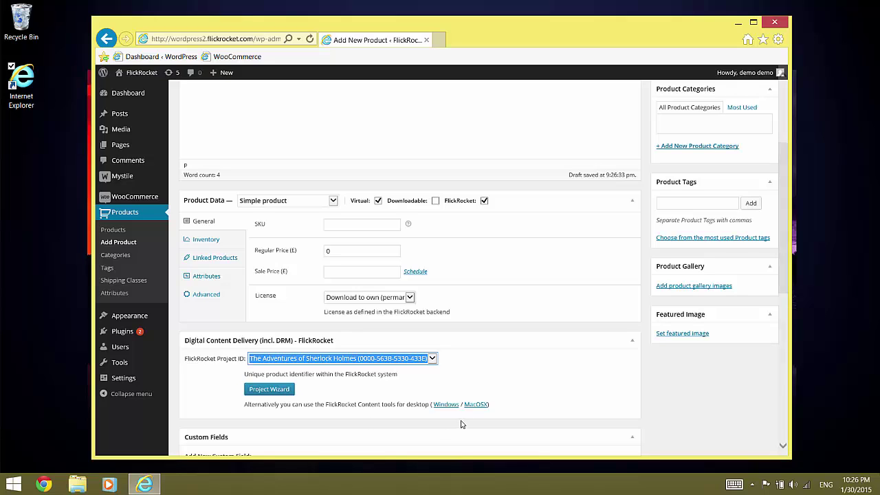
scroll(784, 219, up, 3)
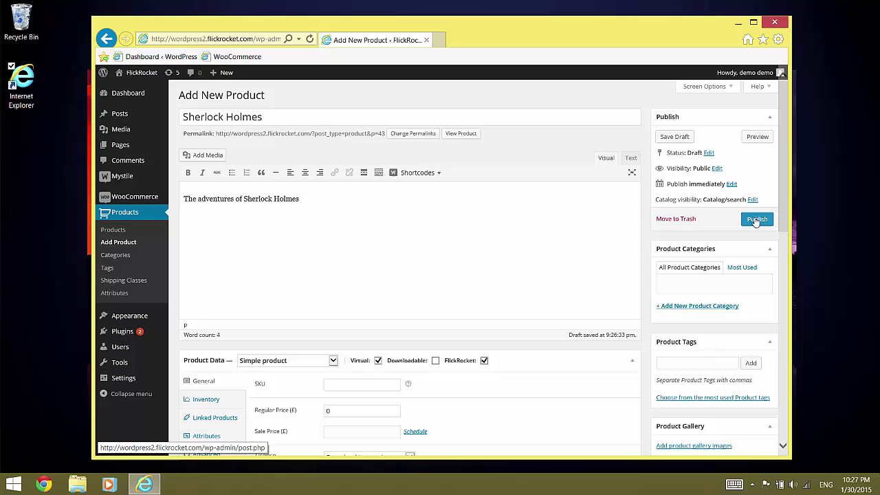
- Publish the Sherlock Holmes product and begin another empty product
click(757, 219)
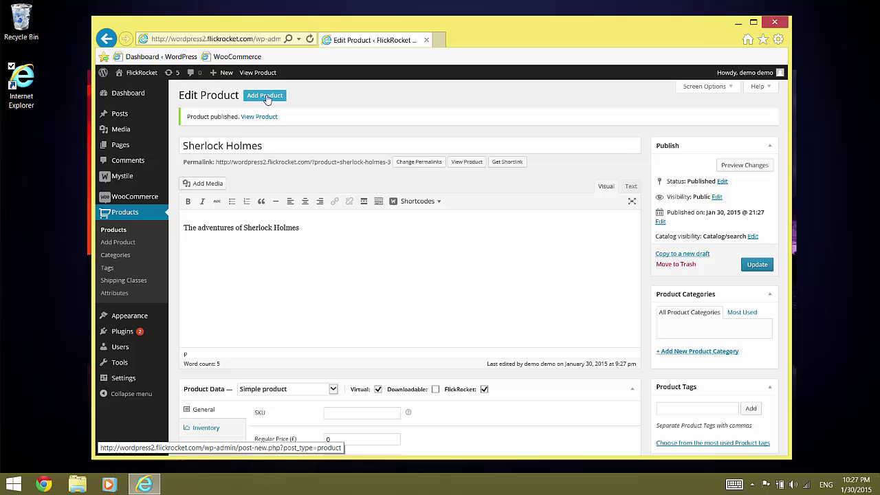
click(267, 96)
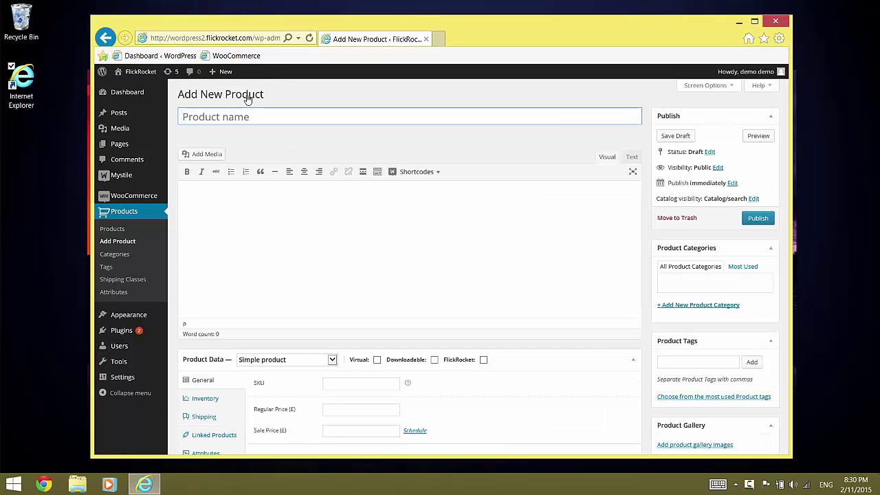
- Title the product 'Big Buck Bunny', removing a stray space, and describe it as 'The story of a giant rabbit'
click(245, 116)
text(B)
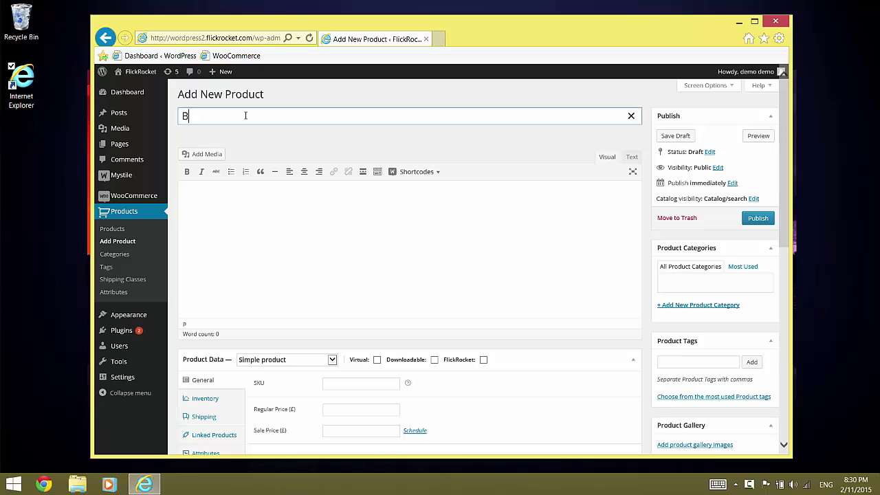
text(ig Buck B unny)
click(236, 116)
key(BackSpace)
click(234, 193)
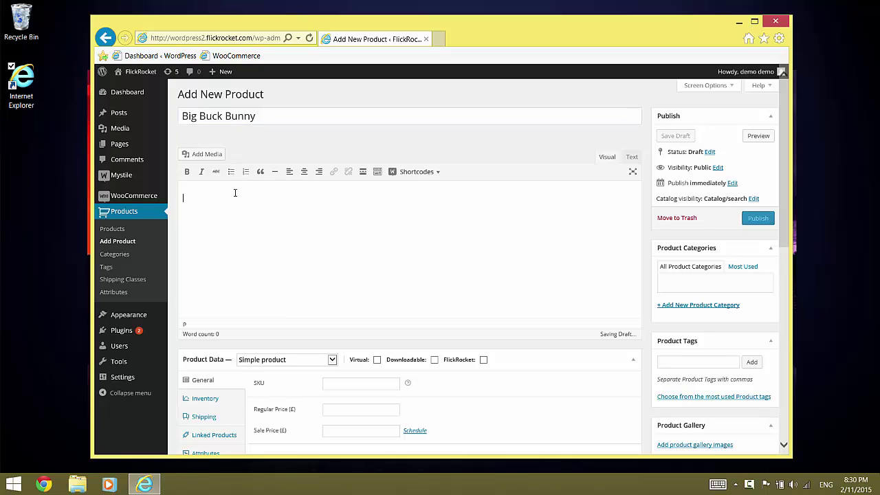
text(The story)
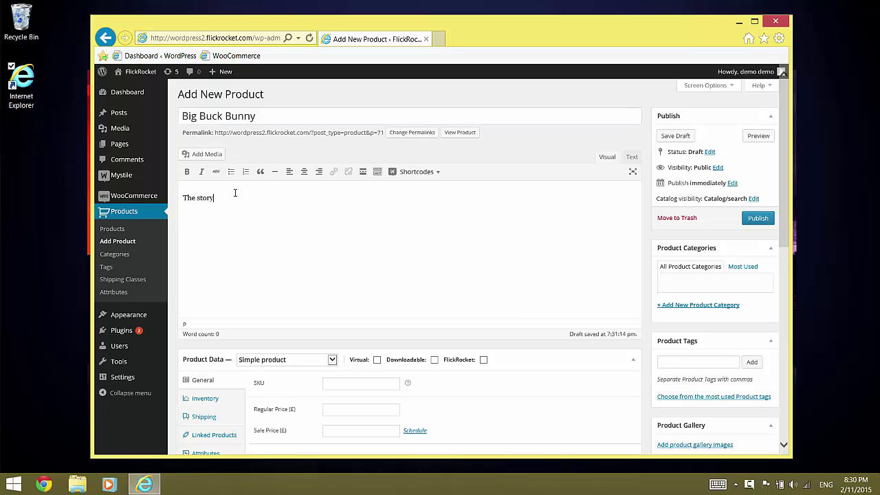
text( of a giant)
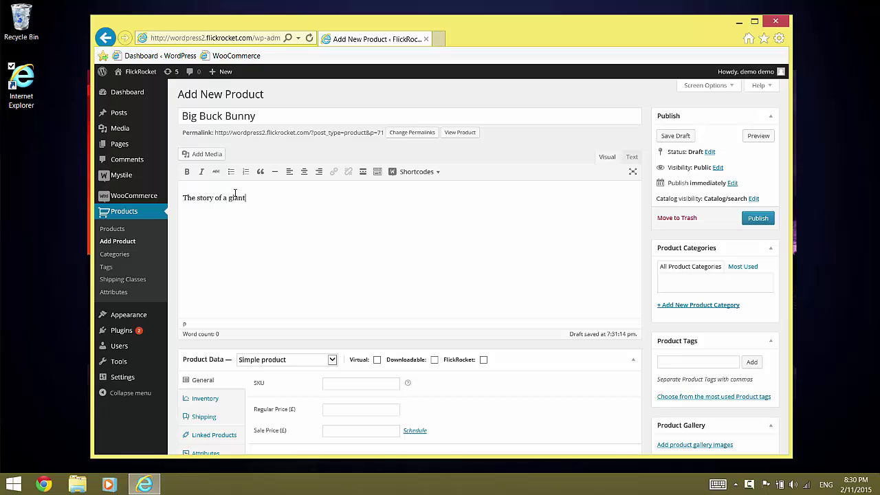
text( rabbit)
- Change the product type in Product Data to Variable product
click(300, 362)
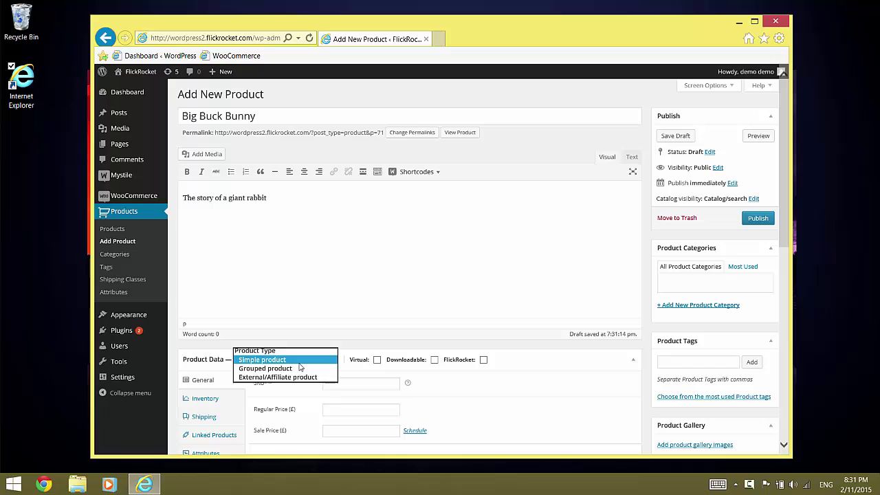
click(300, 387)
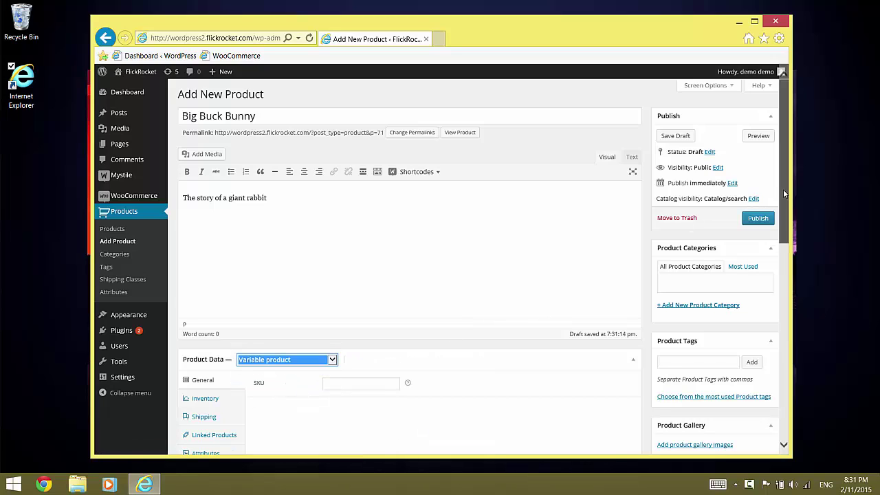
drag(783, 189, 772, 225)
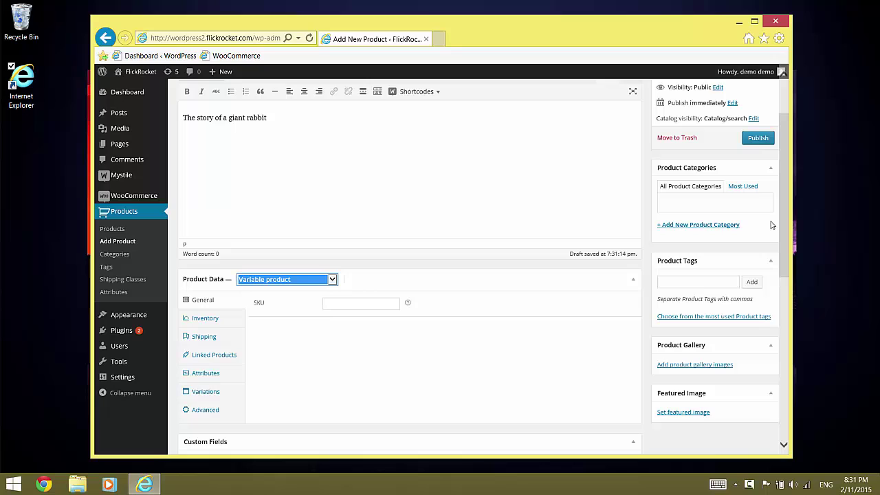
- Add a visible 'License' attribute used for variations, with values Rental (48h) | Permanent (to-own), and save it
click(214, 373)
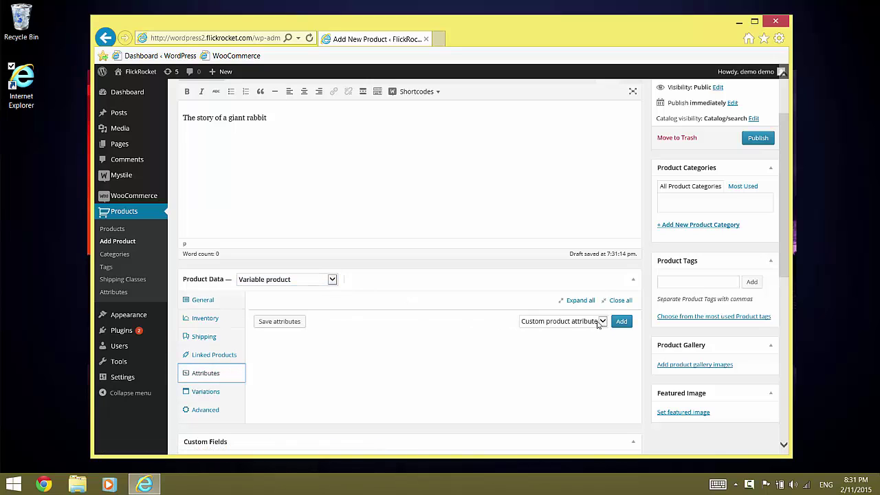
click(622, 321)
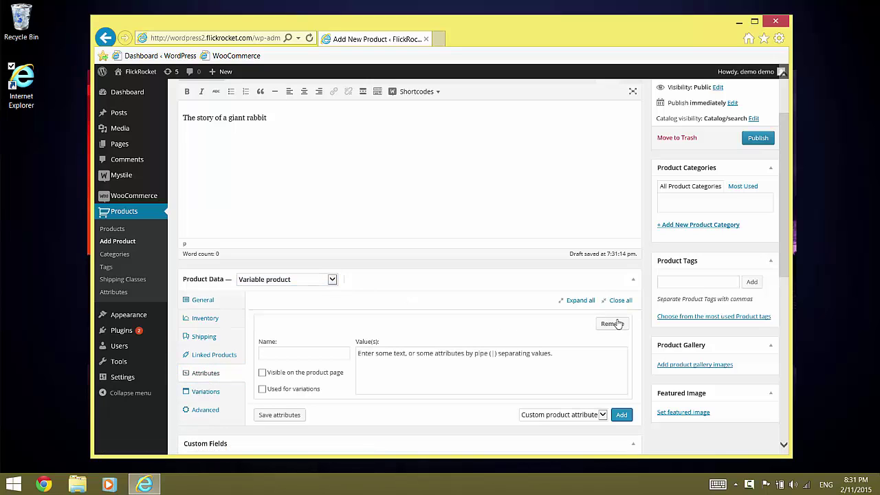
click(308, 353)
text(License)
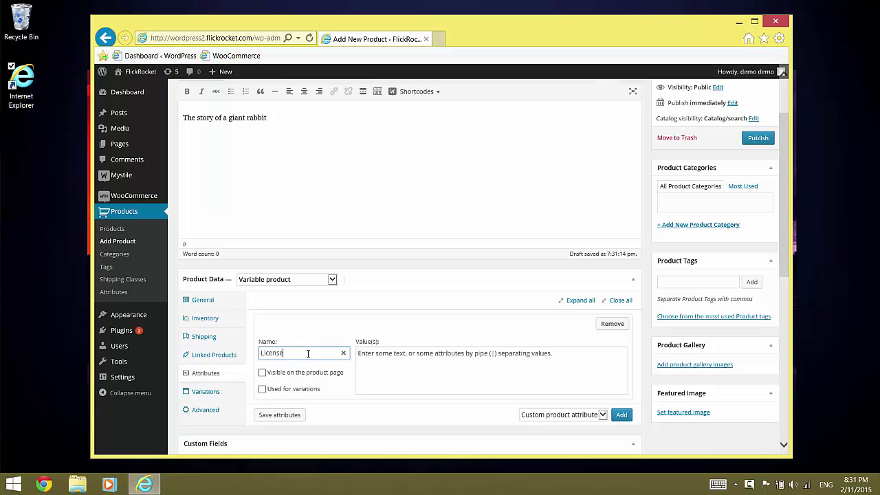
click(261, 373)
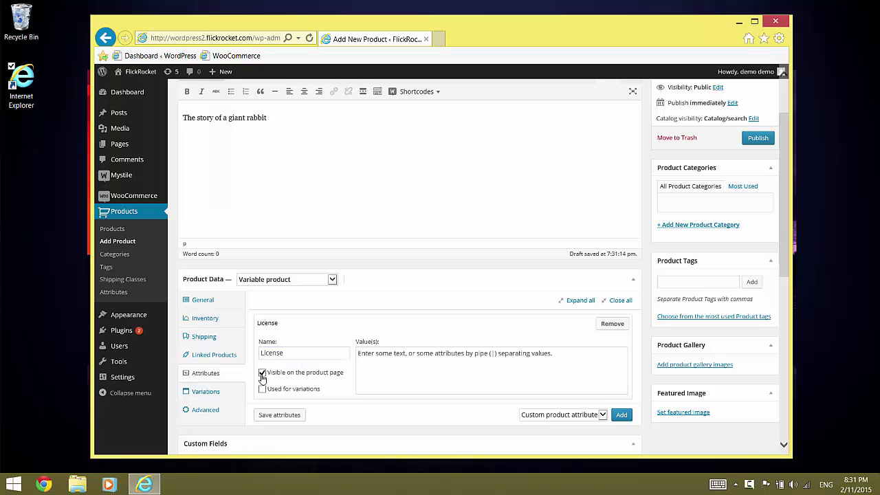
click(262, 389)
click(392, 361)
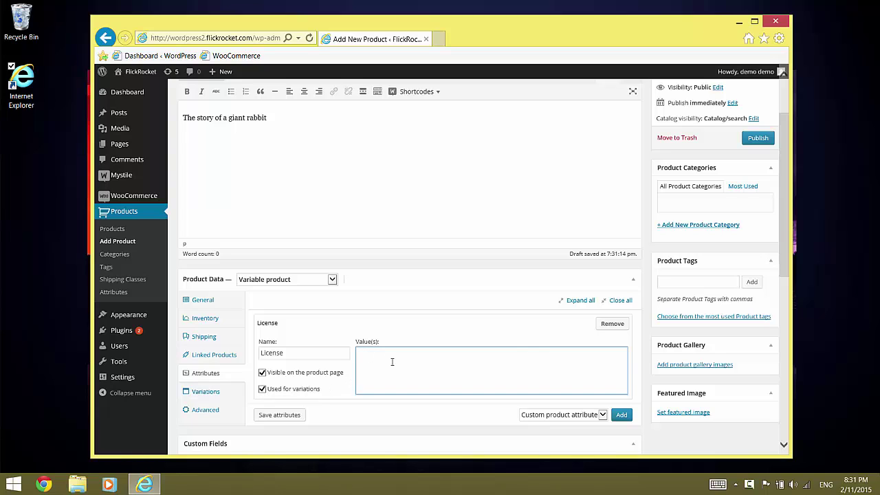
text(Rental (48h) | Perm)
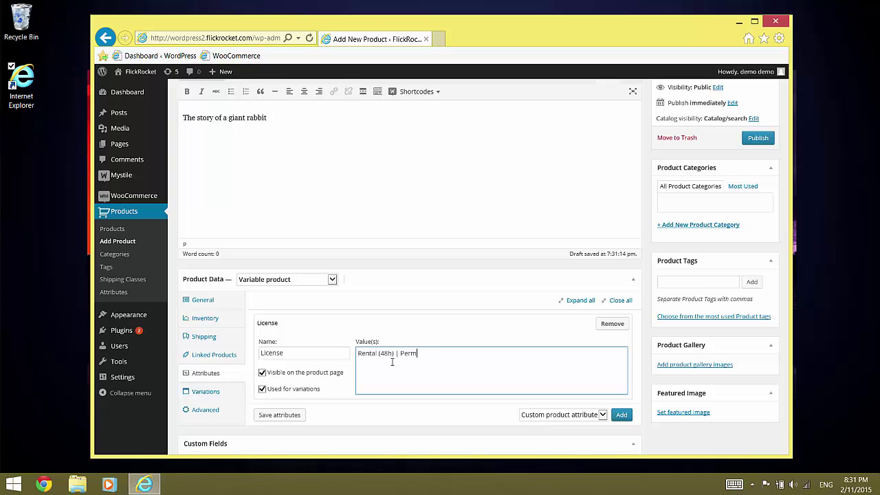
text(anent (to-own)
click(278, 416)
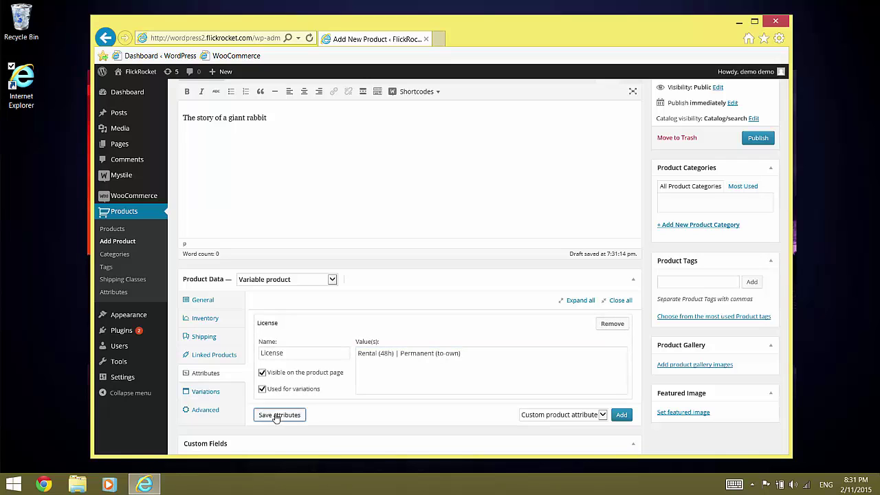
- Add a Rental (48h) variation marked Virtual with FlickRocket delivery
click(210, 392)
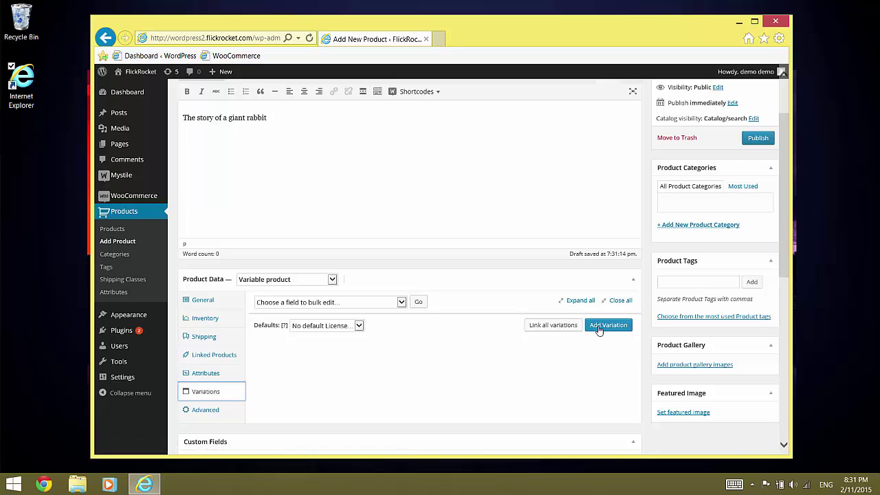
click(609, 328)
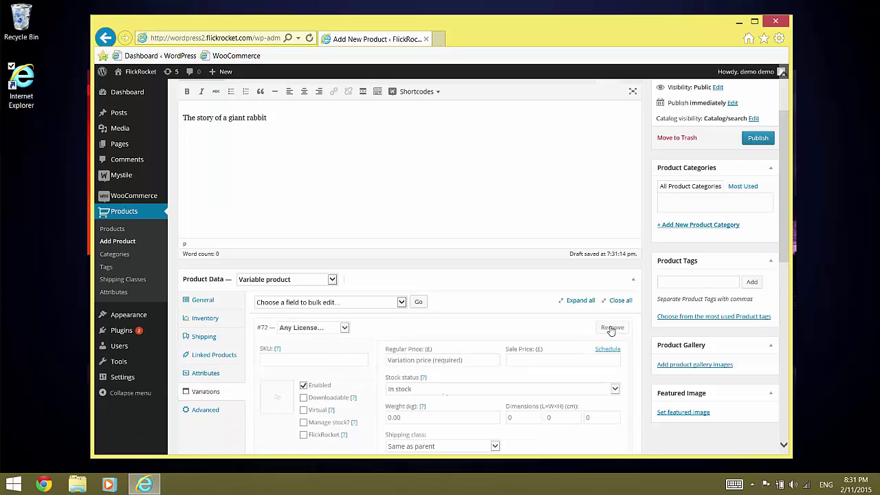
click(344, 328)
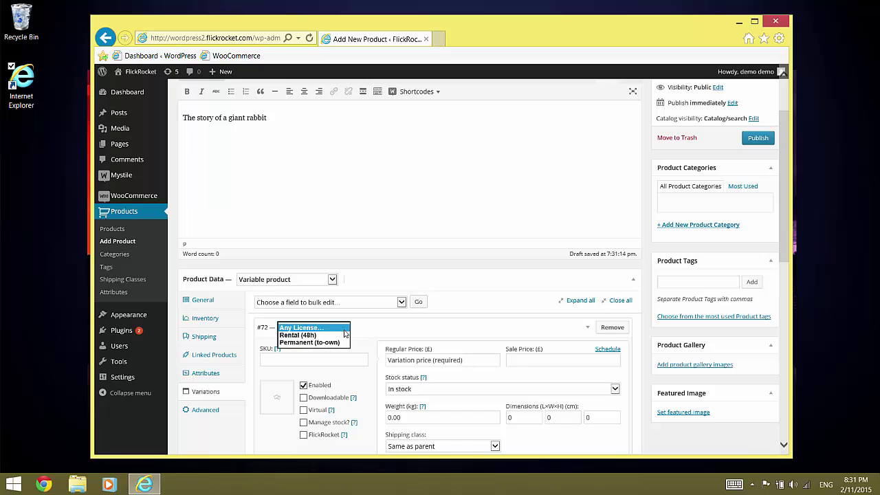
click(334, 334)
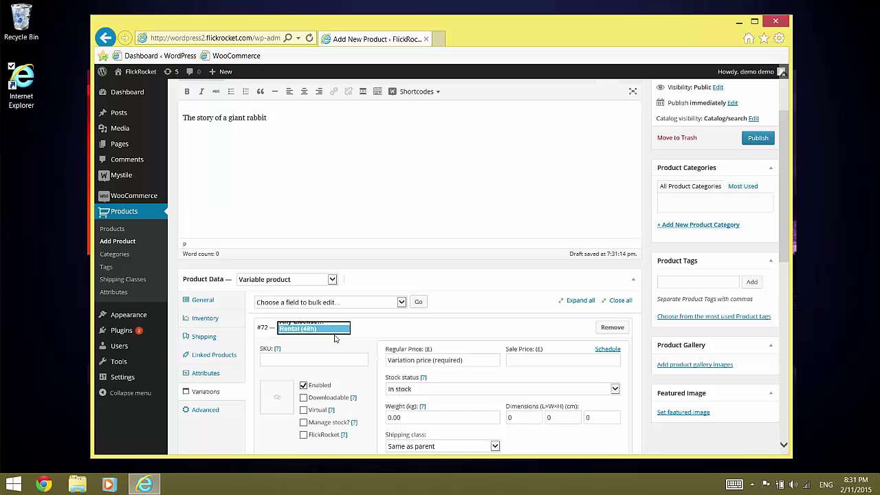
click(303, 410)
click(303, 426)
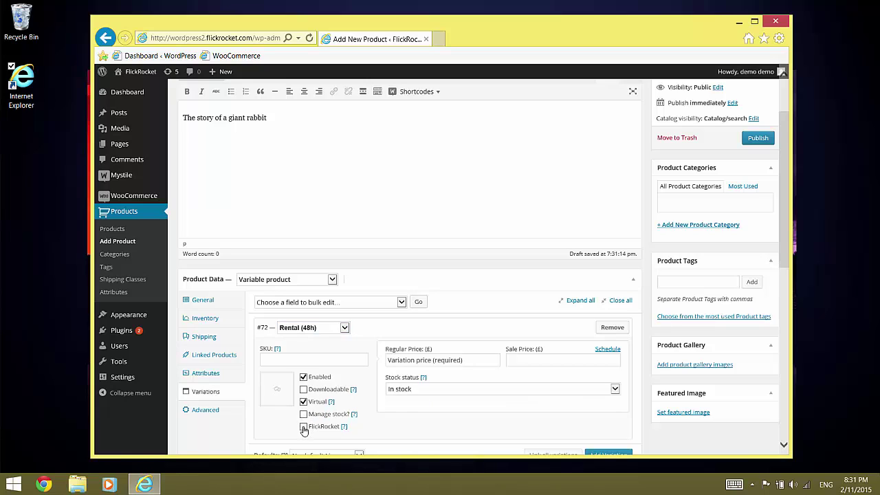
- Give the rental variation a price of 0 and the Rental (48 hours) licence
click(412, 360)
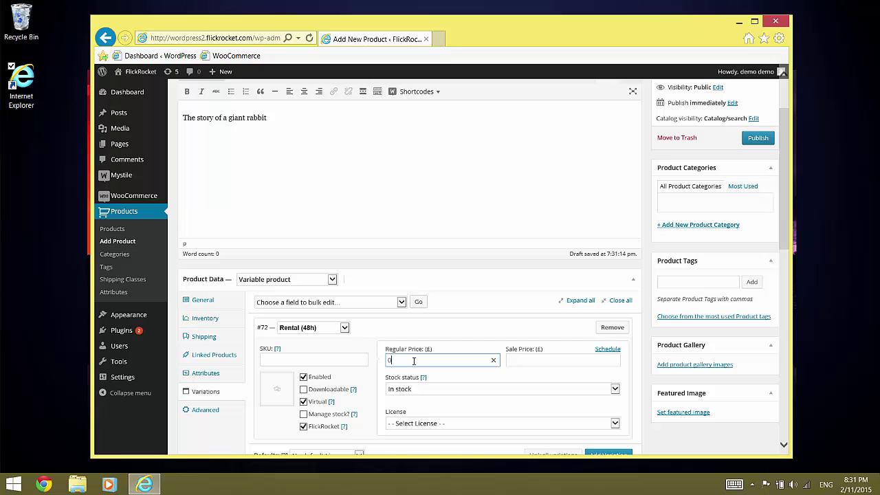
click(443, 423)
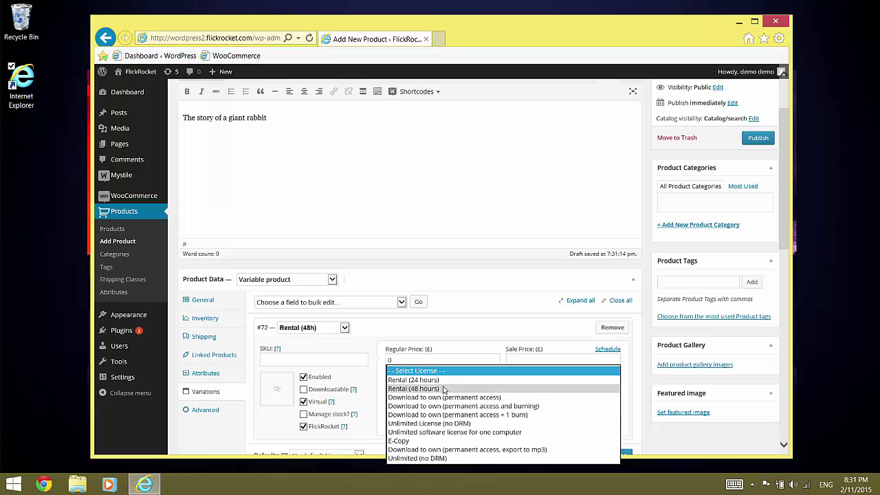
click(443, 390)
key(Down)
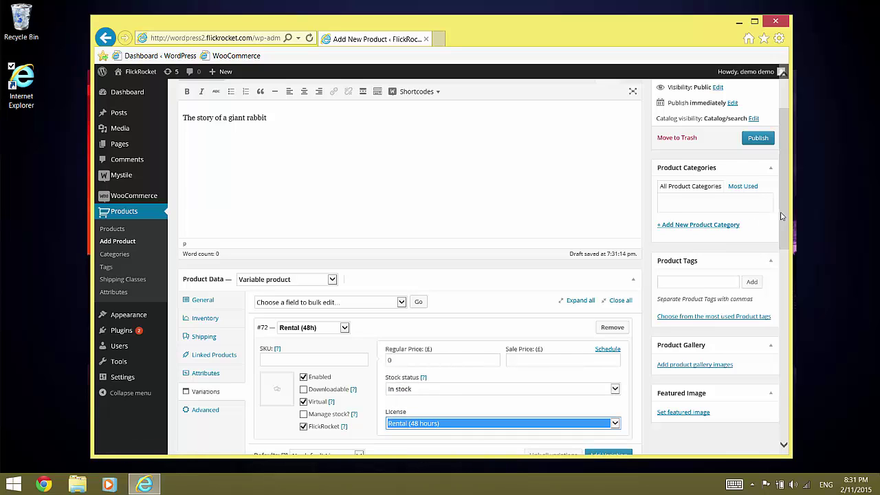
drag(784, 215, 782, 251)
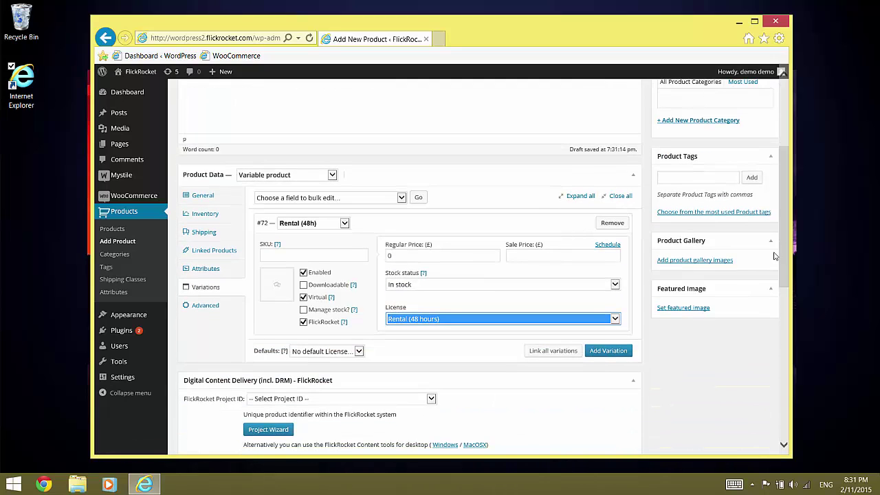
- Add a Permanent (to-own) variation: Virtual, FlickRocket, price 0, licence Download to own (permanent access)
click(608, 351)
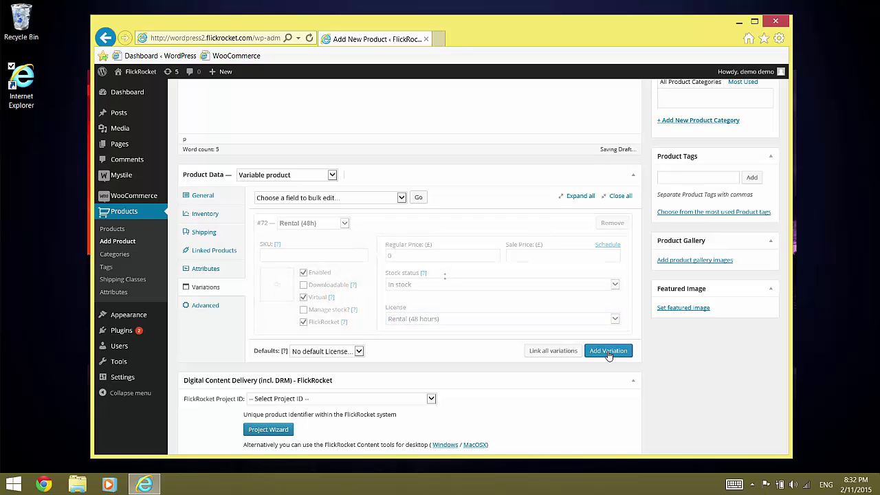
click(345, 350)
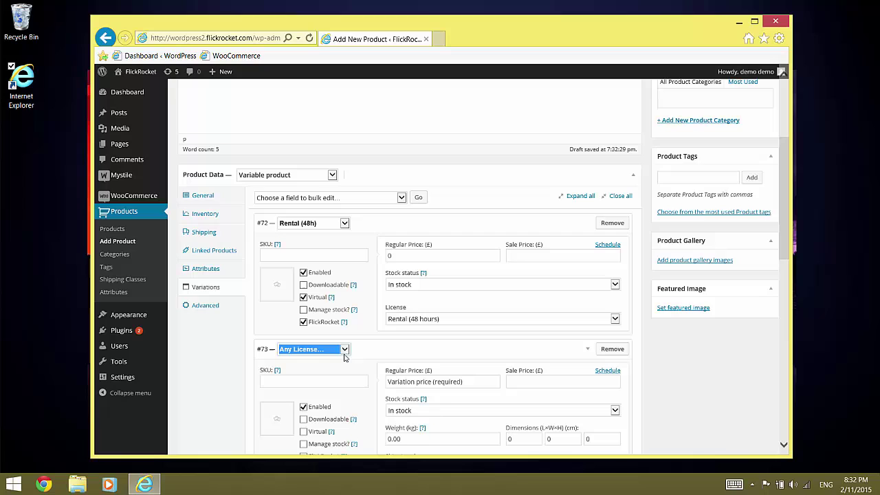
click(338, 364)
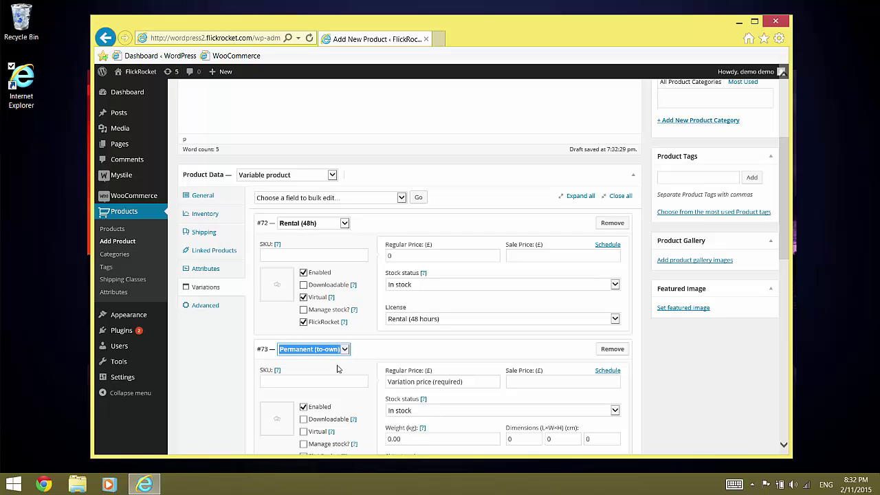
click(303, 431)
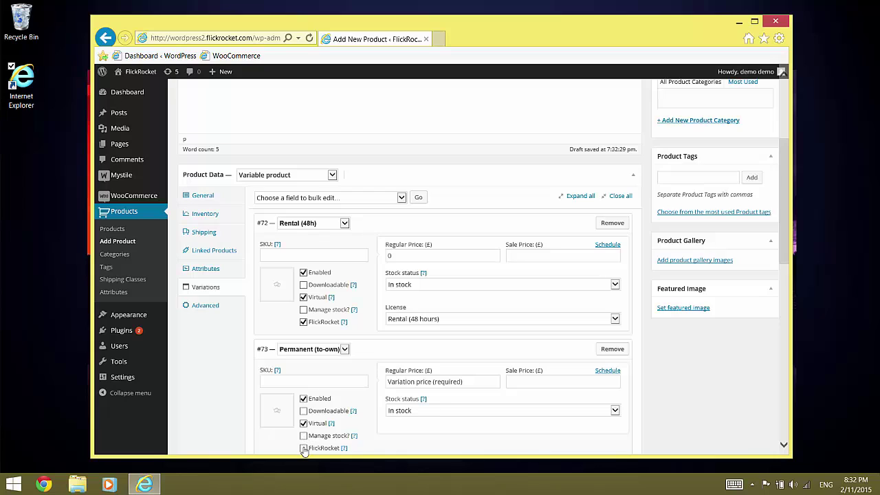
click(303, 447)
click(410, 381)
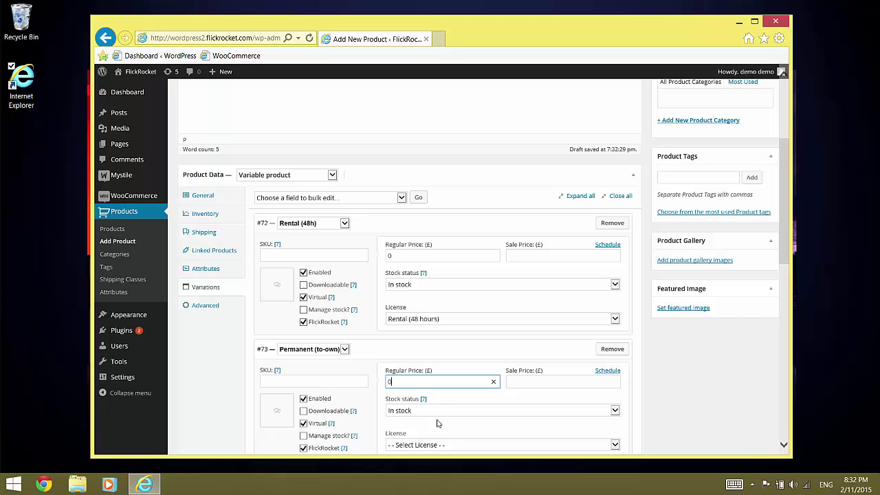
click(451, 444)
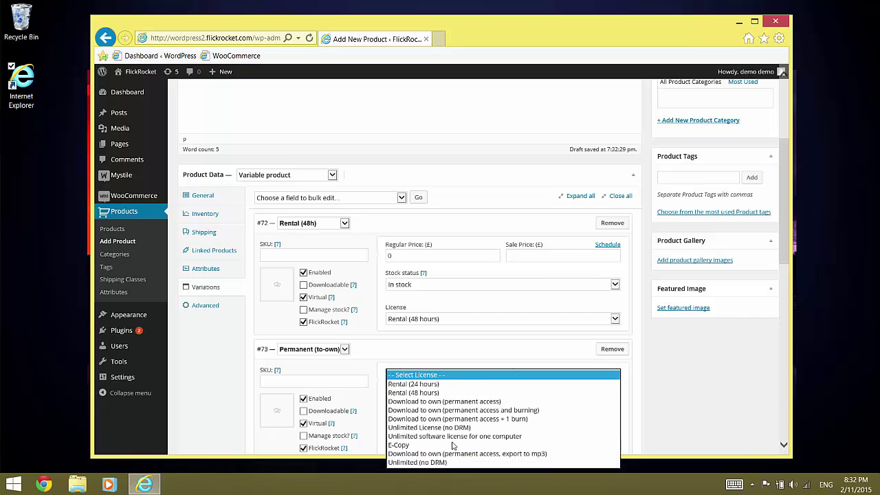
click(457, 402)
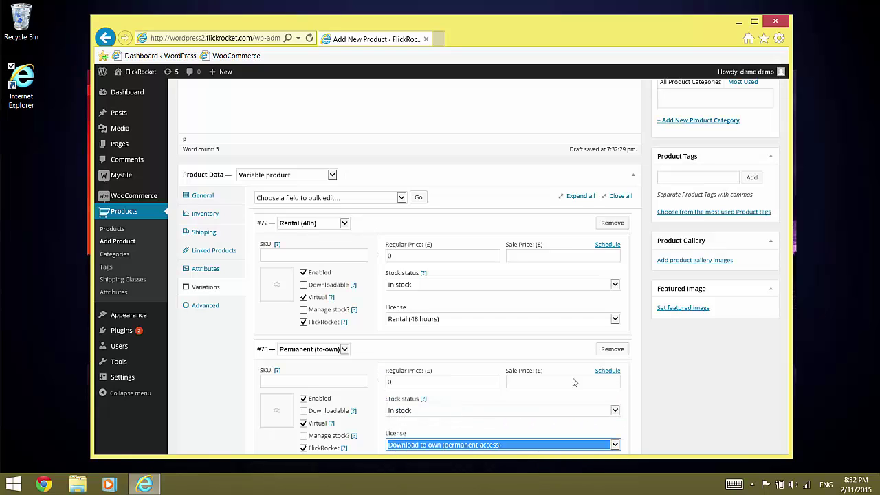
drag(782, 222, 780, 259)
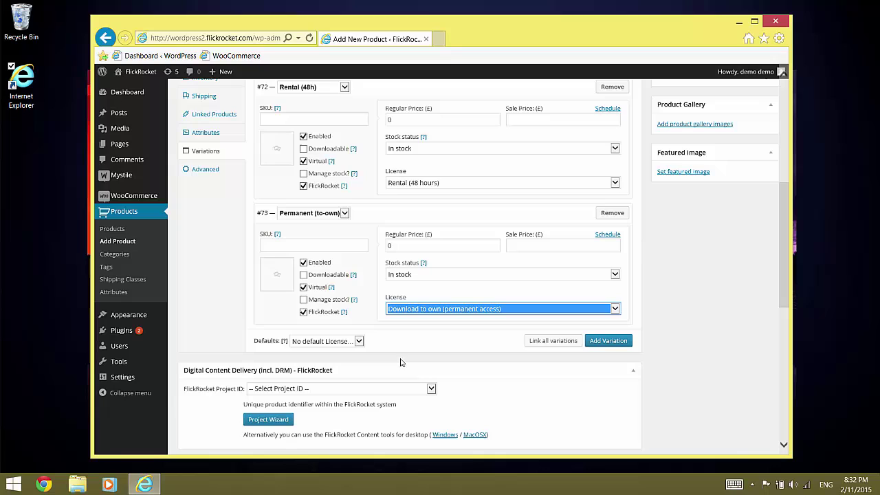
- Choose Big Buck Bunny as the FlickRocket Project ID and publish the product
click(350, 389)
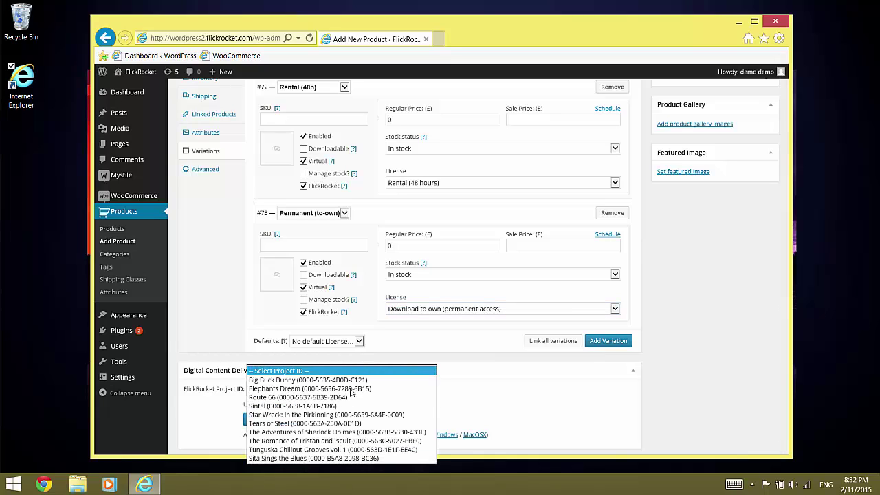
click(347, 380)
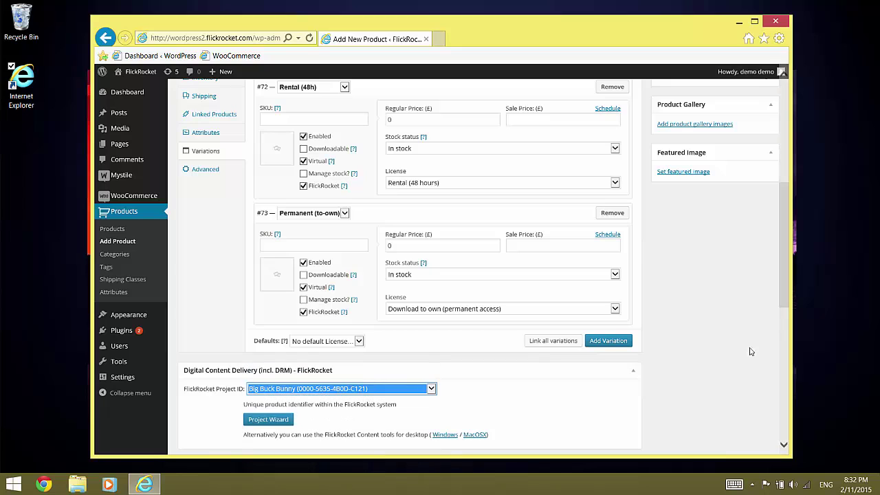
drag(786, 295, 789, 200)
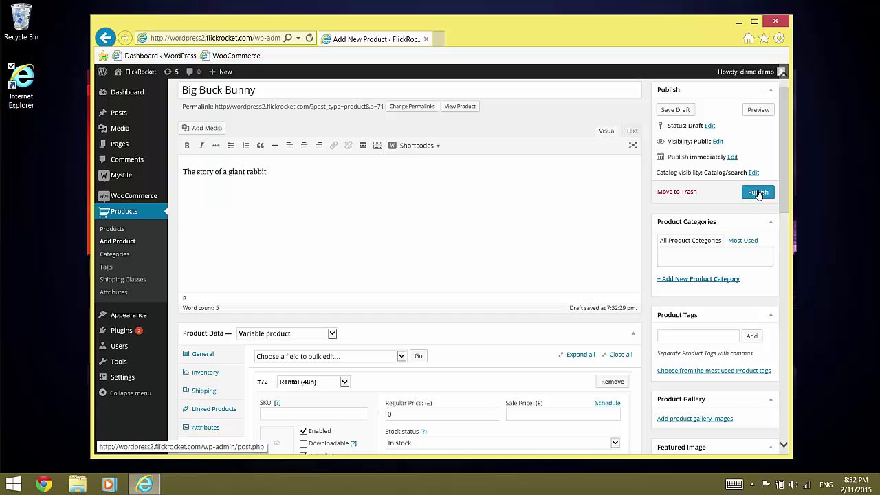
click(758, 192)
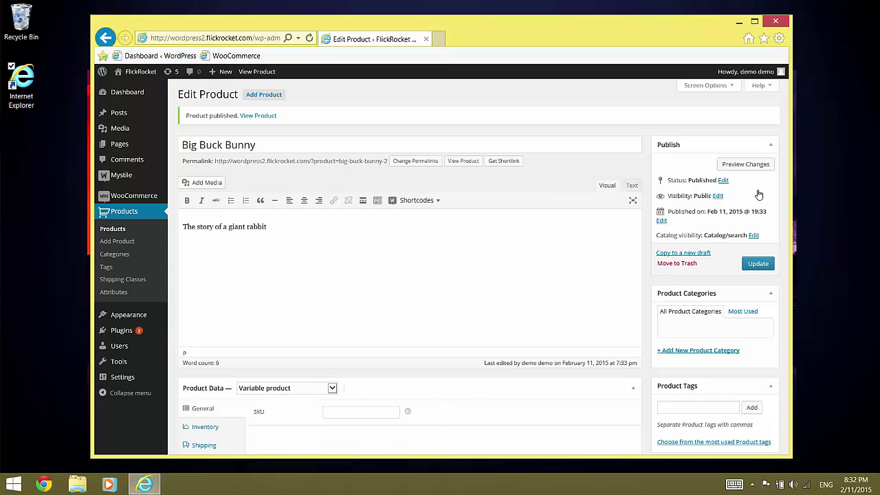
- Log out of the admin and add Big Buck Bunny with the Rental (48h) licence to the cart
mouse_move(749, 71)
click(727, 126)
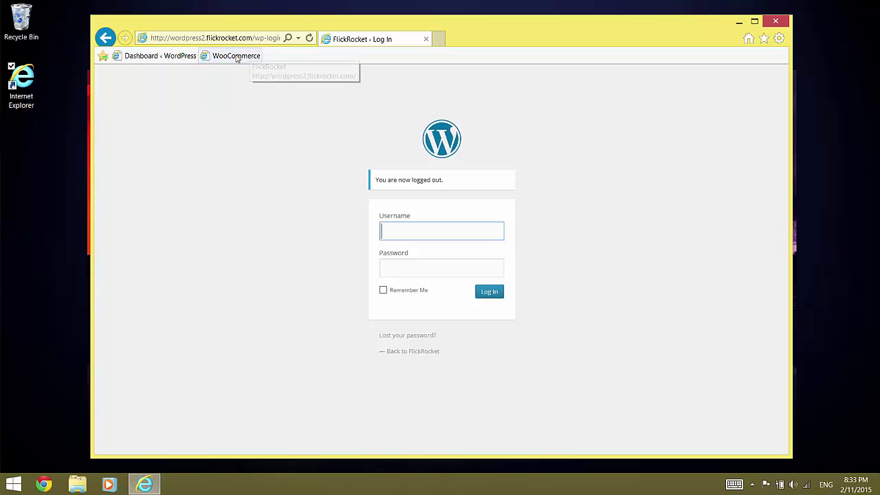
click(231, 57)
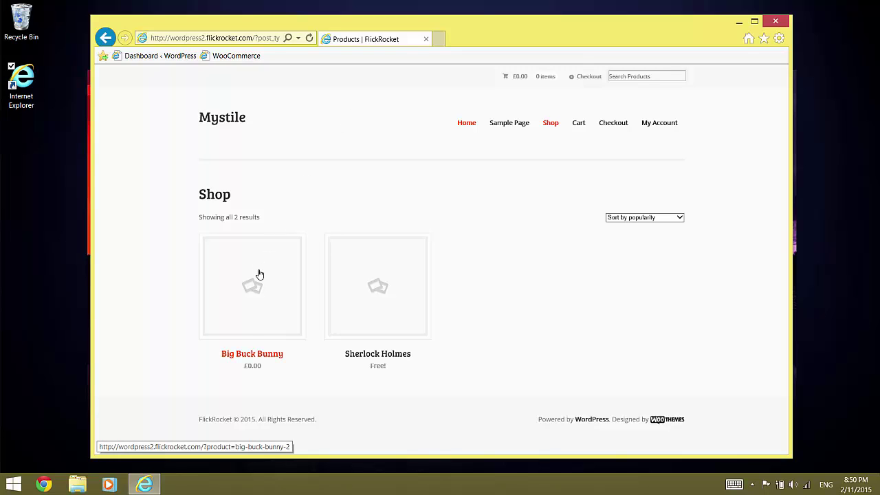
click(259, 274)
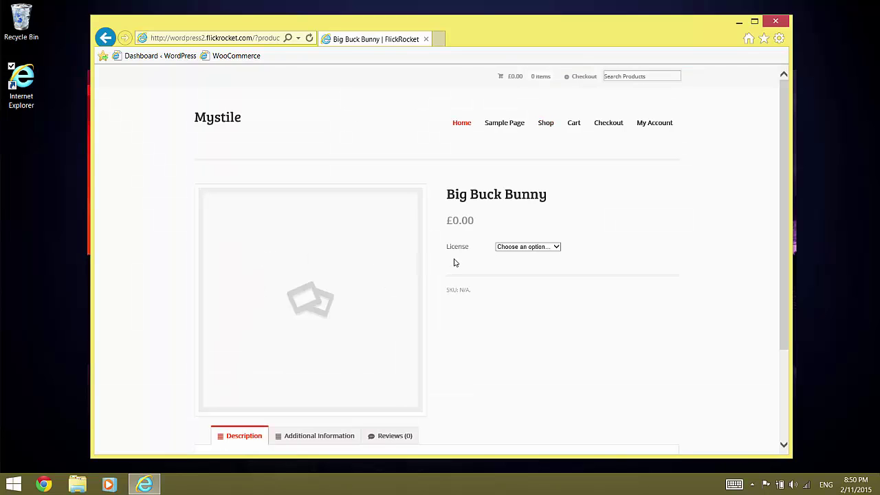
click(521, 248)
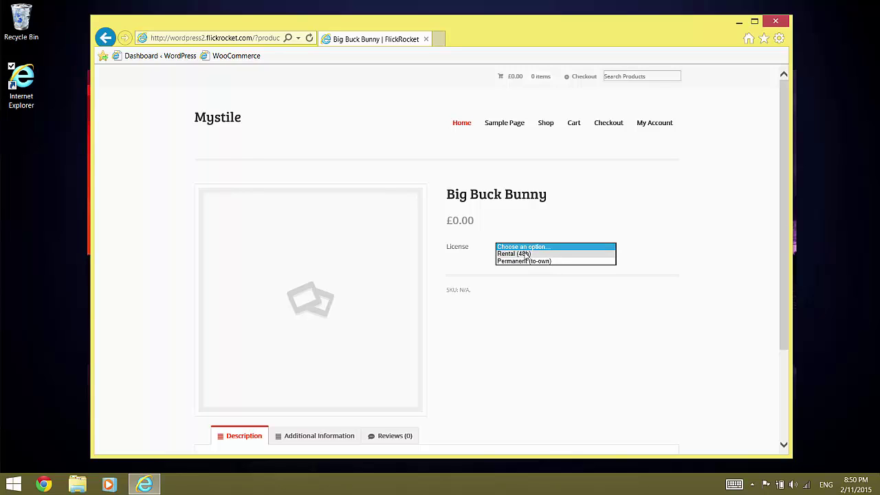
click(526, 255)
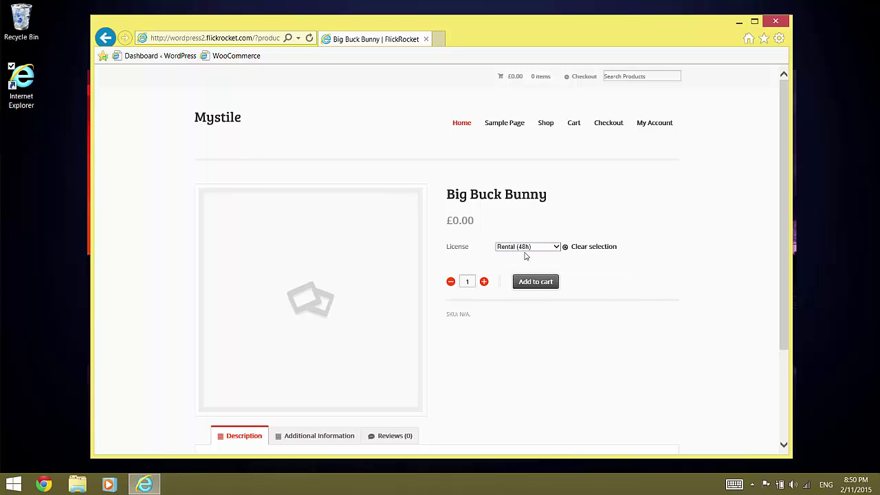
click(541, 283)
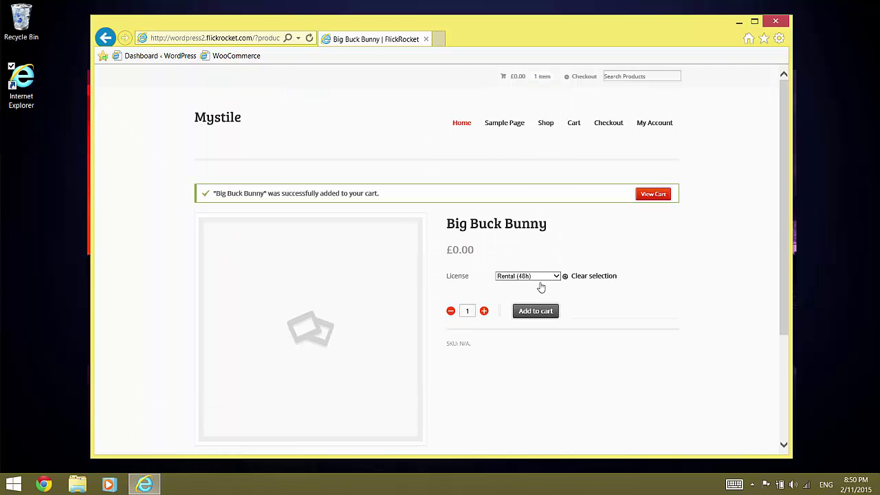
- Add Sherlock Holmes from the shop listing to the cart
click(550, 129)
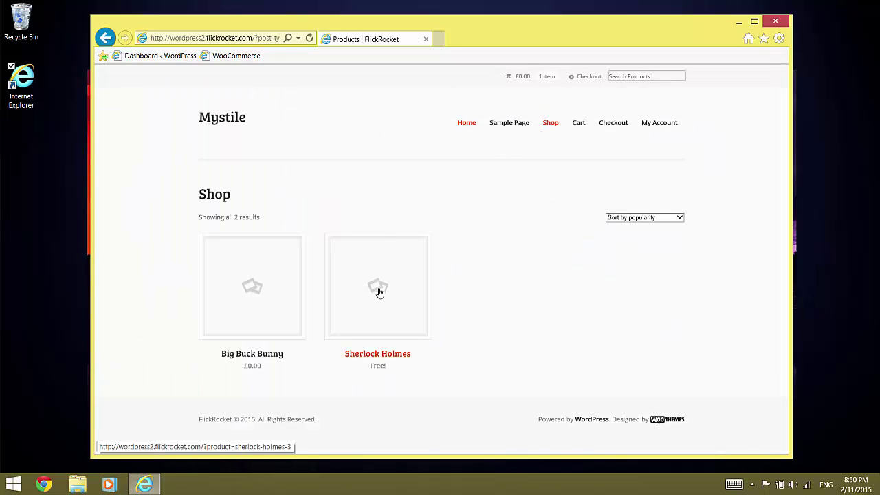
click(379, 293)
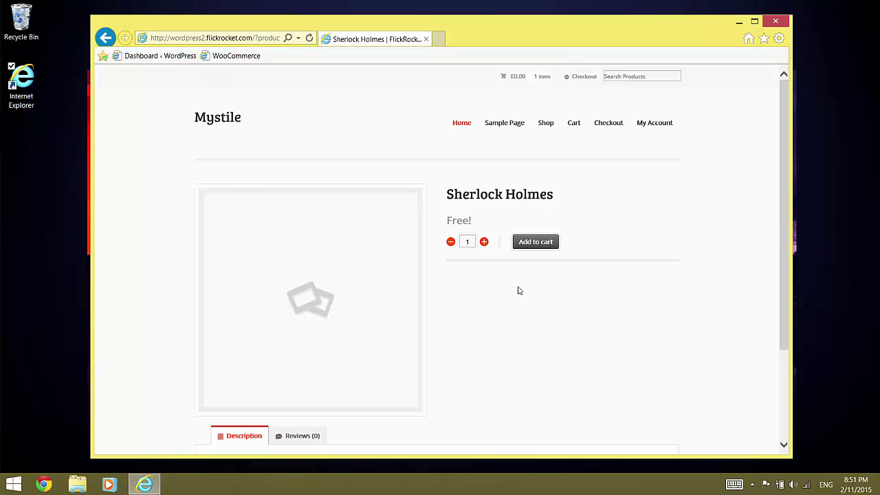
click(537, 244)
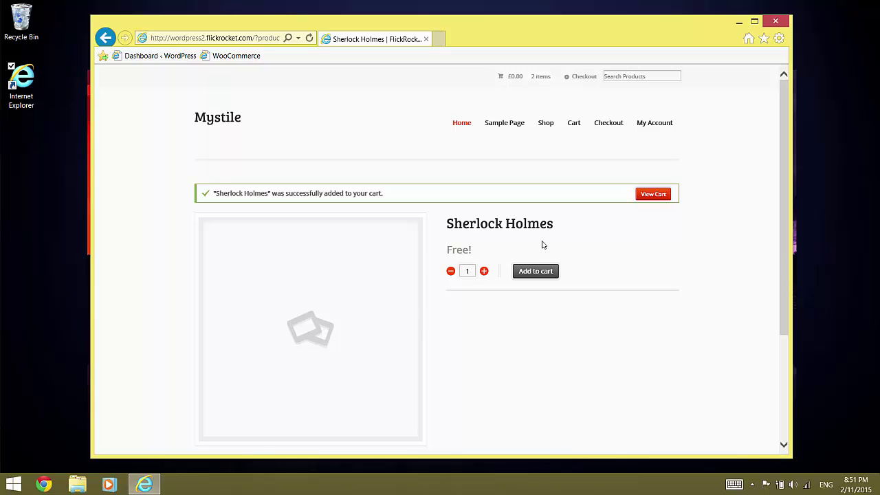
- Go from the cart to checkout and enter the billing first name, last name and street address
click(652, 196)
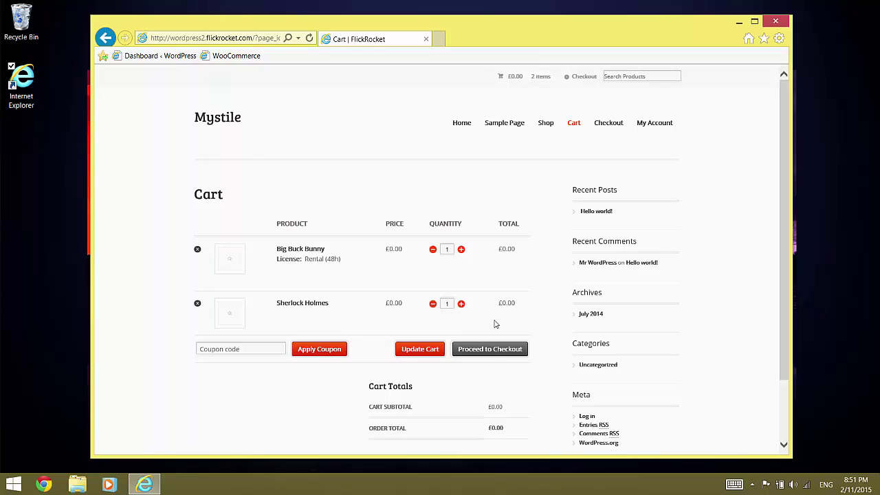
click(493, 350)
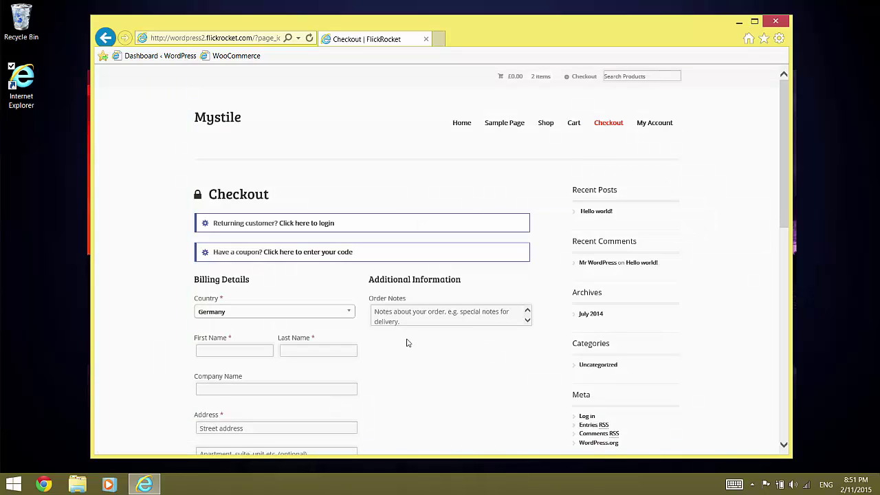
click(227, 351)
text(Firs)
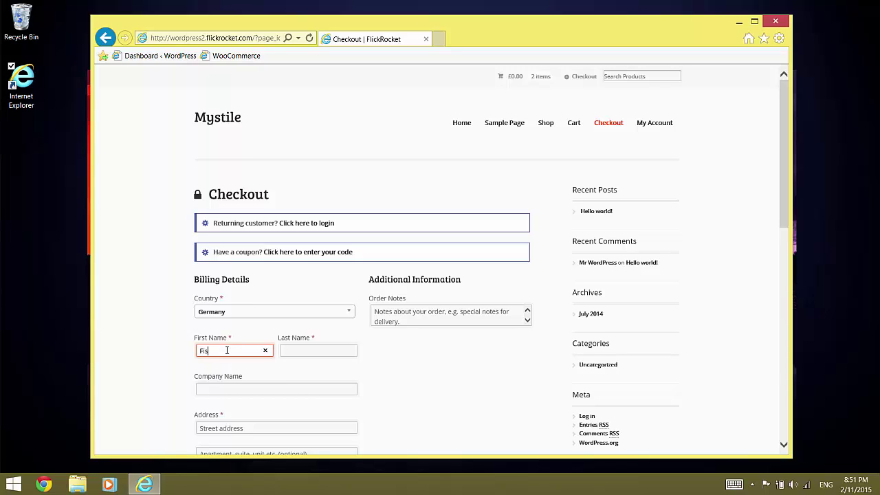
text(t)
key(Tab)
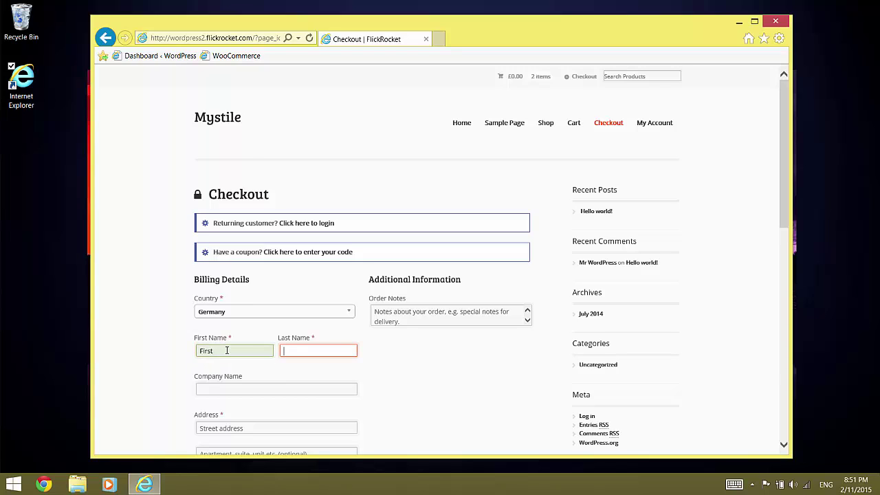
text(Last)
key(Tab)
key(Tab)
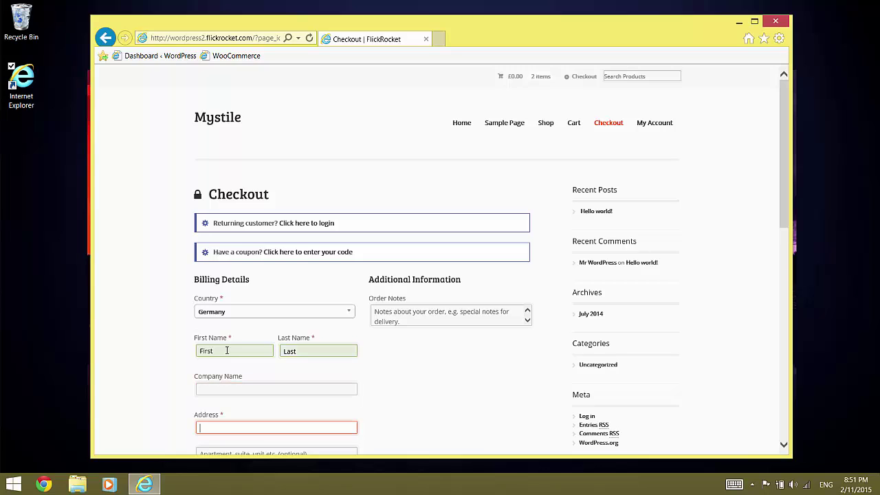
text(Sample)
key(Down)
key(Tab)
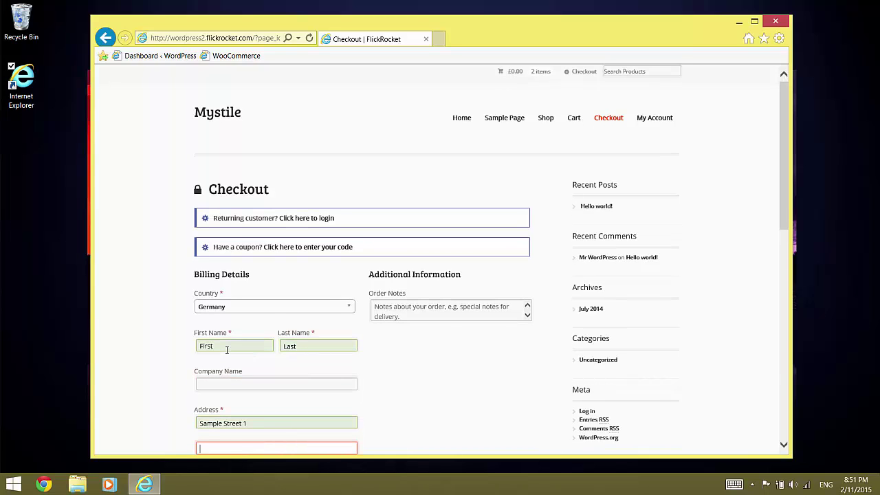
- Fill in the billing postcode, town, e-mail, phone number and a new account password
key(Tab)
key(Down)
key(Tab)
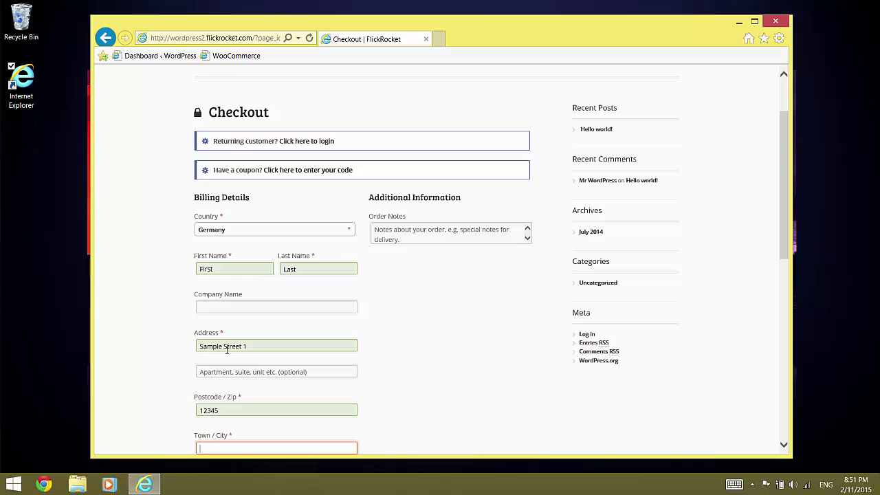
text(CDortmund)
key(Tab)
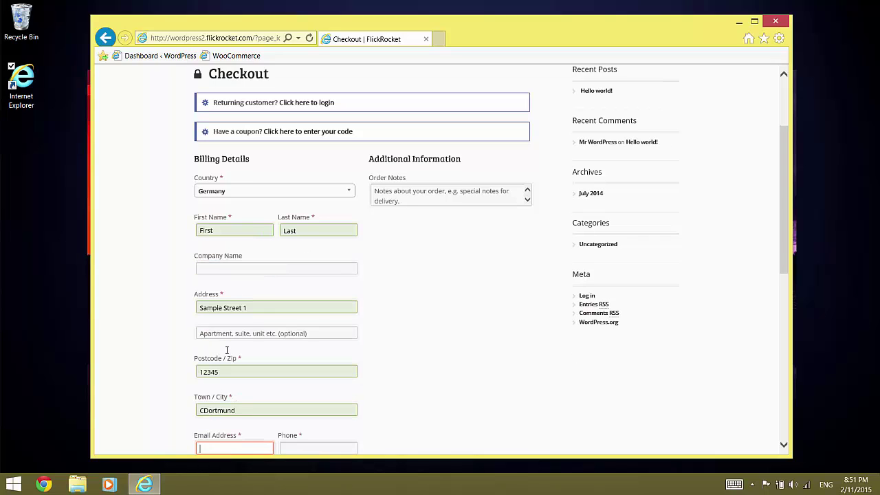
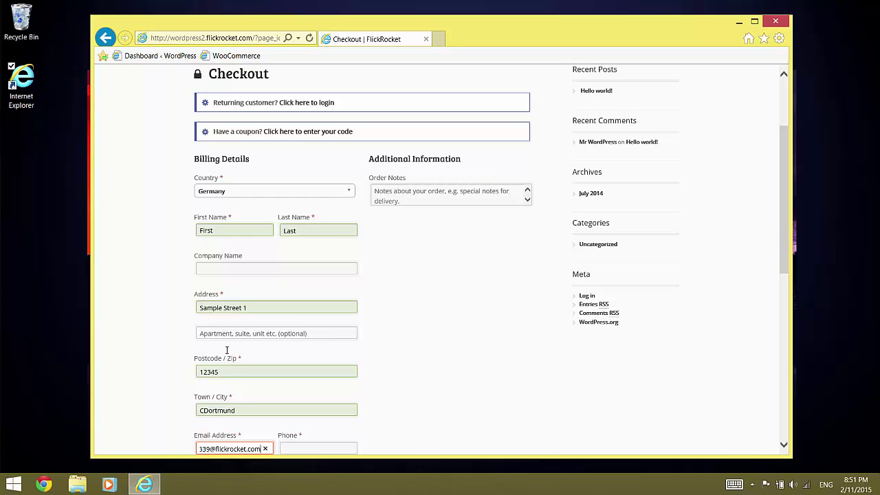
key(Tab)
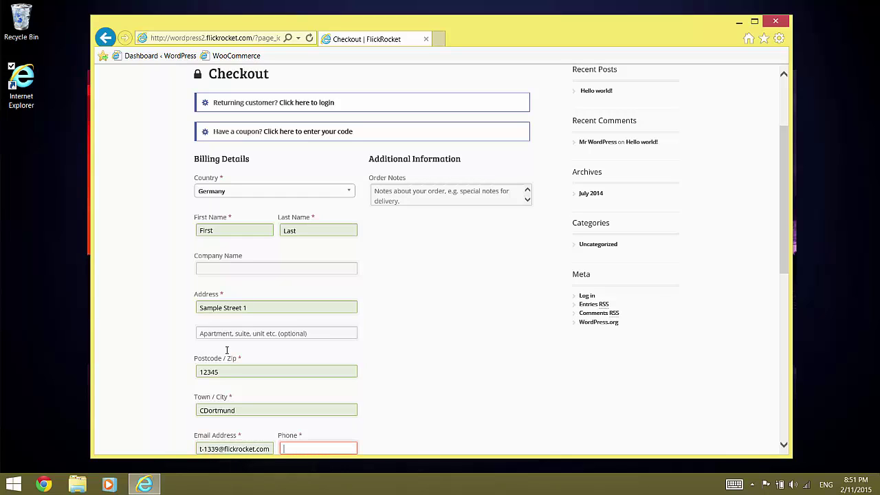
text(12345)
key(Tab)
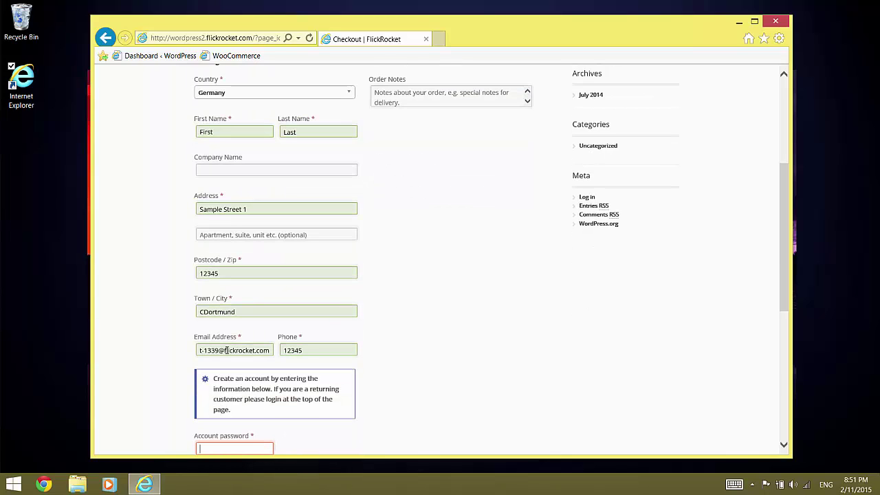
text(12345)
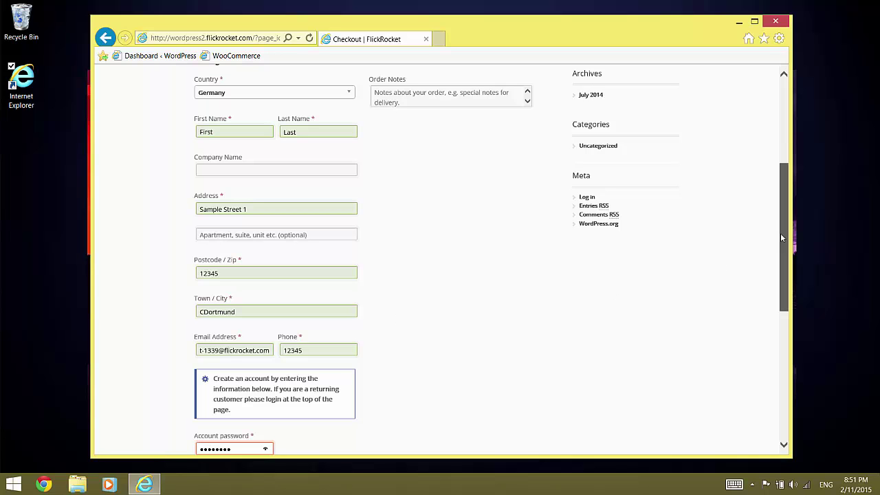
drag(779, 238, 782, 353)
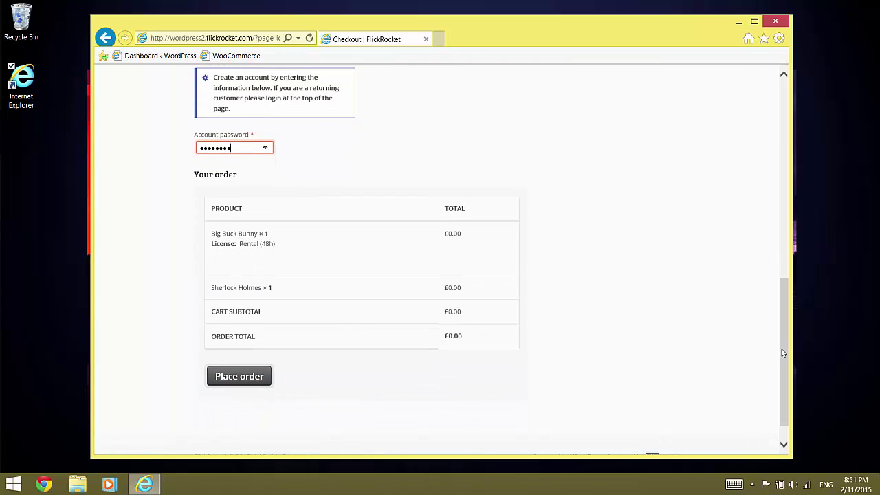
- Place the £0.00 order for the two items and reach the completed-order account page
click(242, 377)
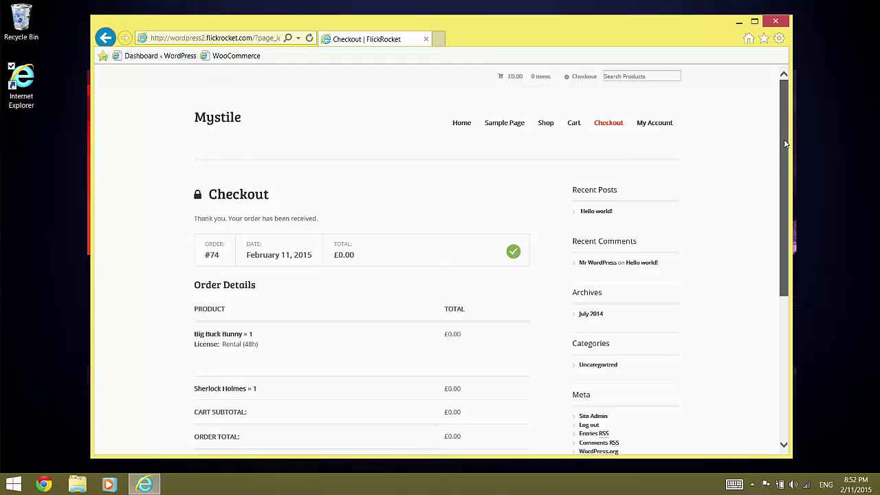
mouse_move(785, 141)
mouse_down()
mouse_move(782, 191)
mouse_move(782, 142)
mouse_up()
- Download FluxPlayer_Setup_4.2.2.4222.exe from the Windows box on the My Account page
click(647, 129)
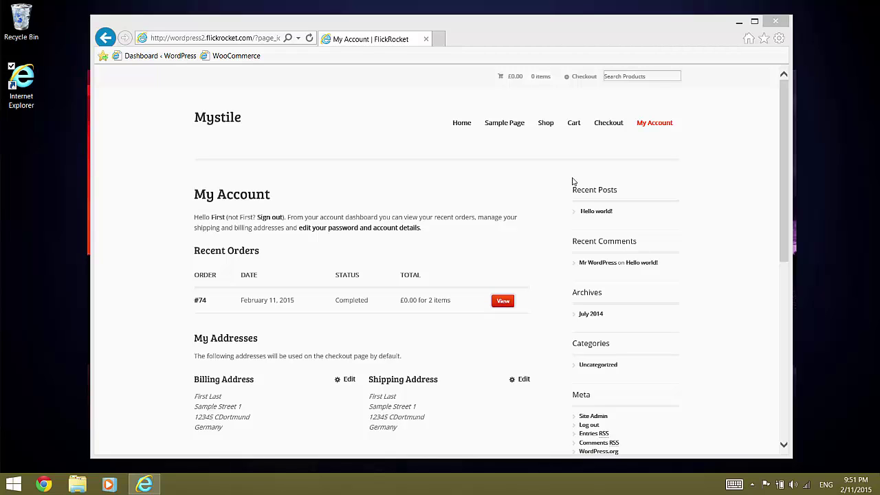
drag(786, 122, 789, 212)
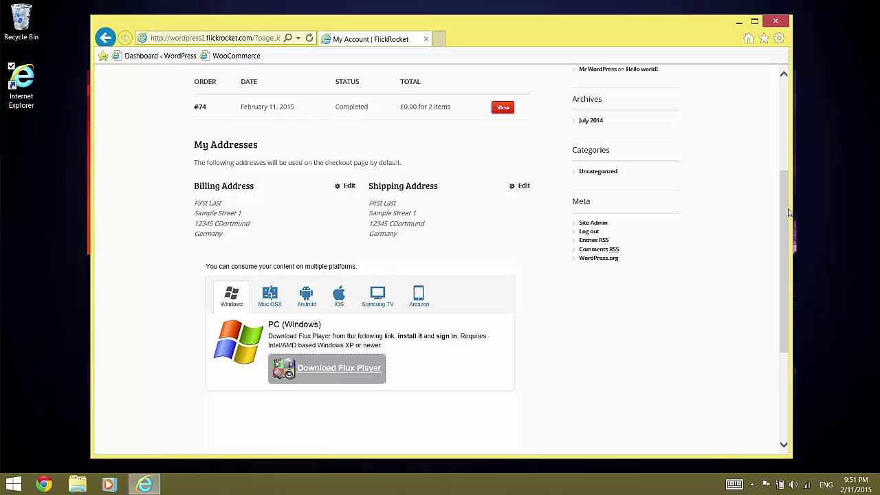
click(329, 375)
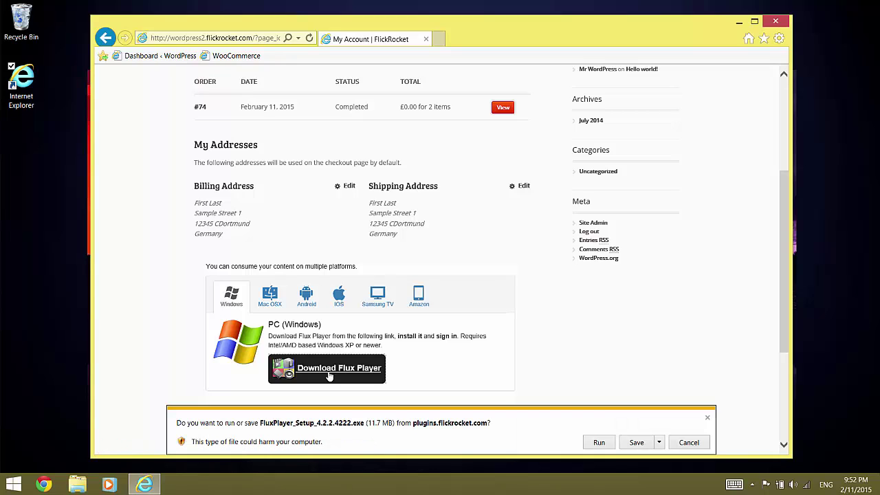
- Run the Flux Player installer, install it and finish with Flux Player launching
click(597, 443)
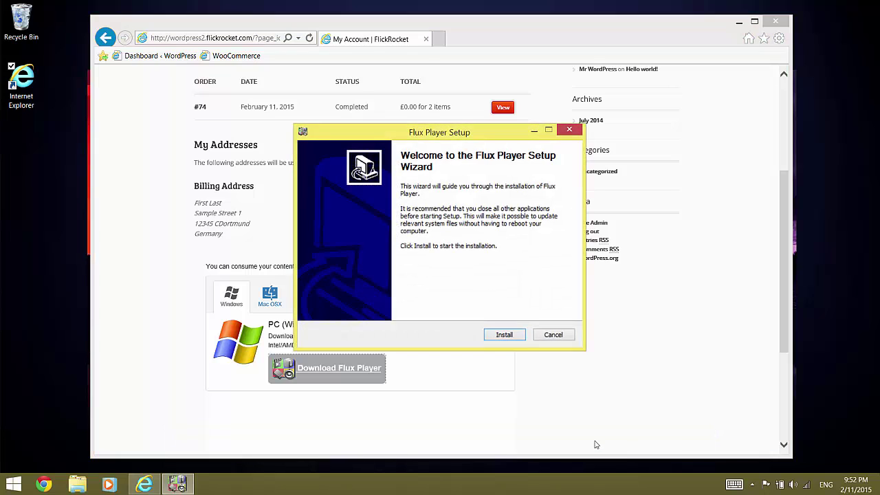
click(505, 334)
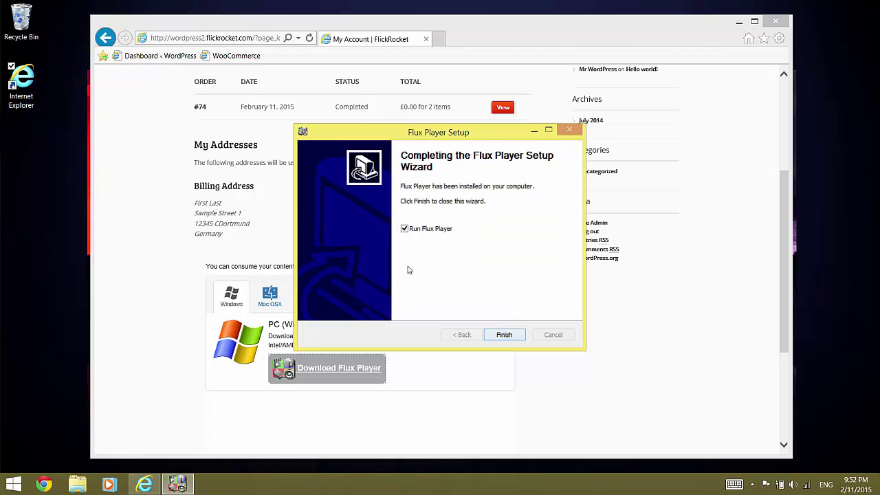
click(504, 334)
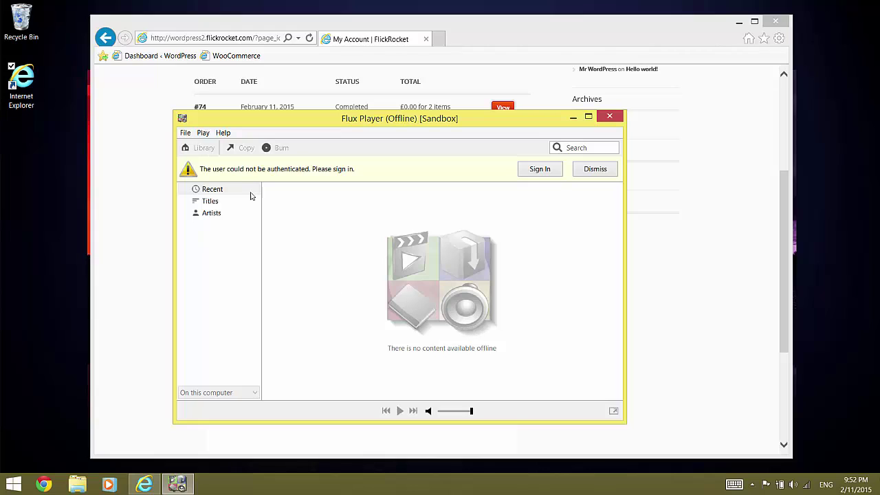
- Change Flux Player's environment to Sandbox from the About version info and acknowledge the re-sign-in notice
click(222, 134)
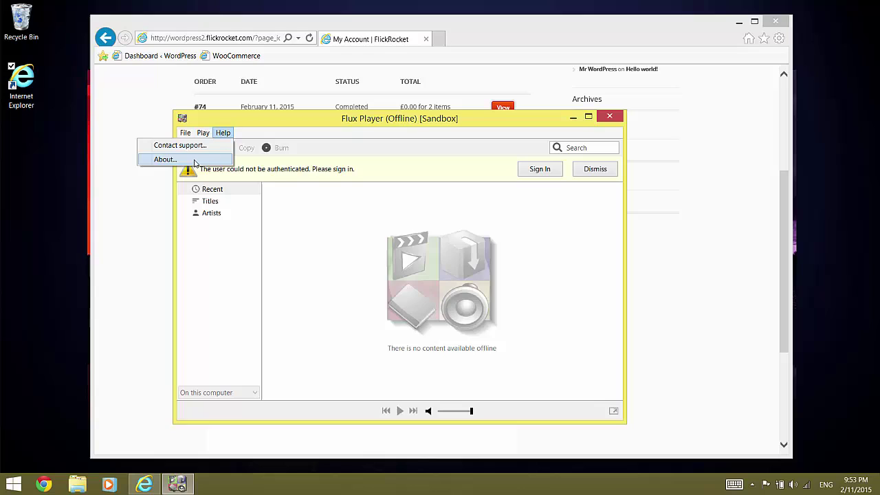
click(166, 160)
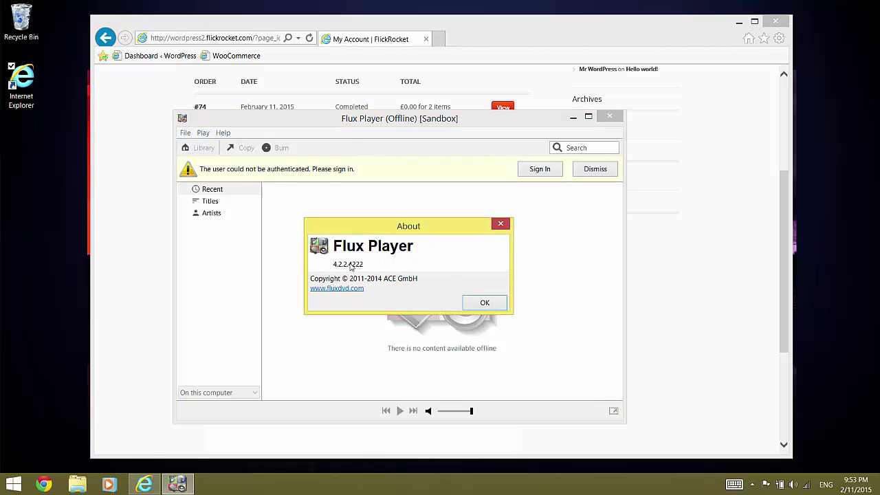
click(349, 266)
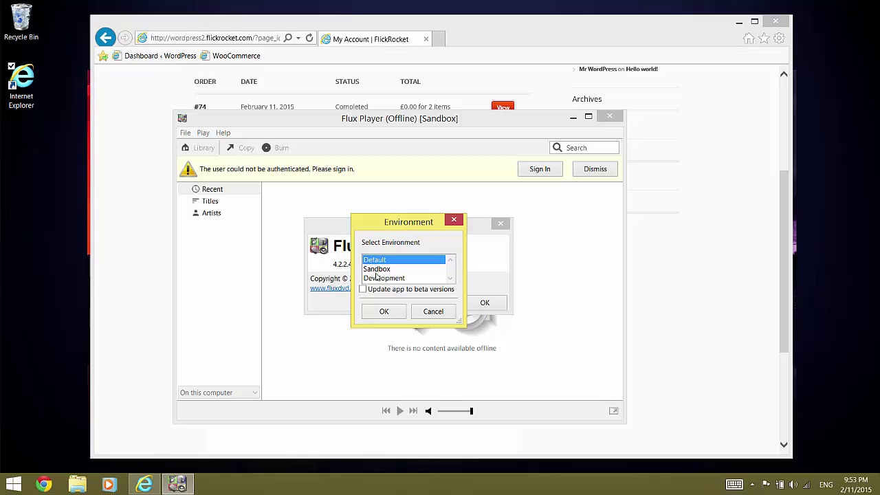
click(377, 270)
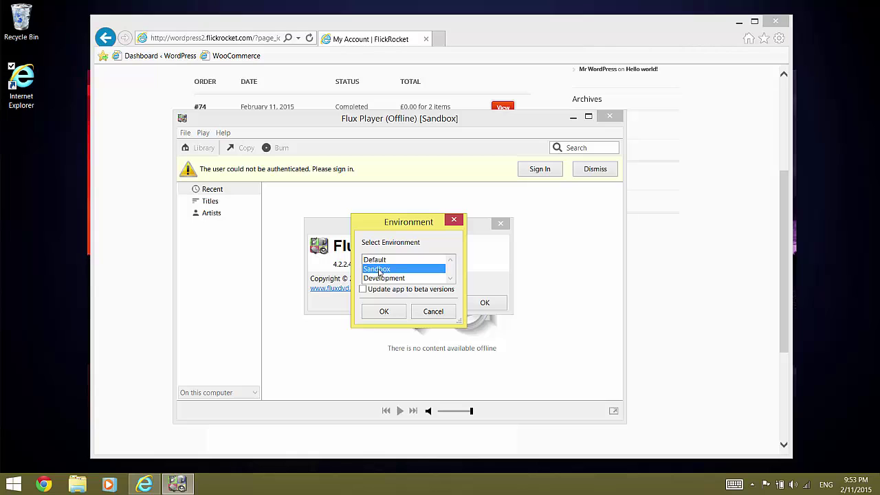
click(388, 315)
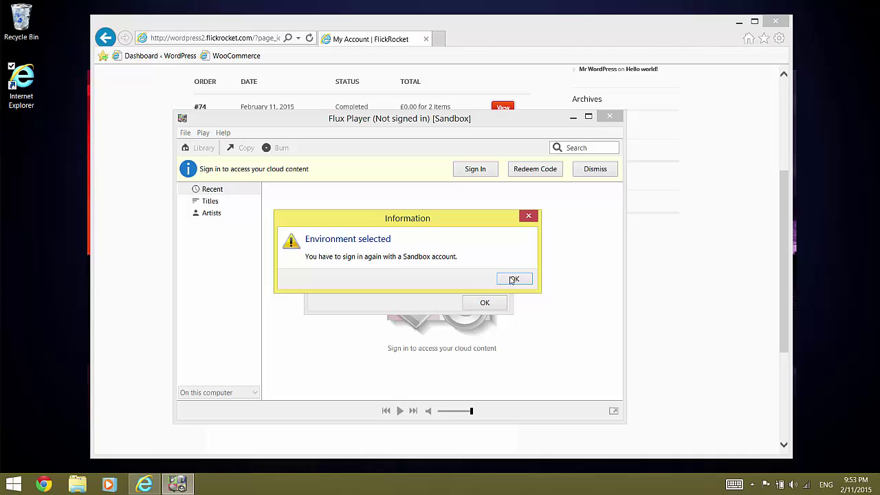
click(514, 279)
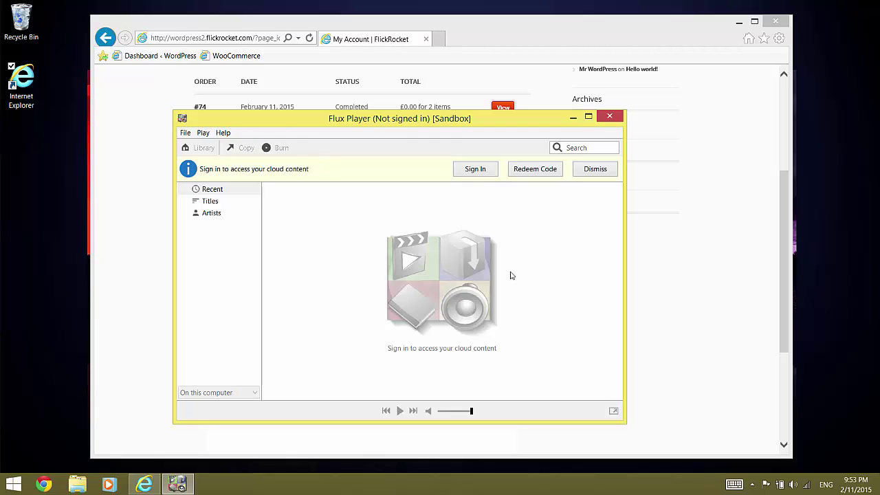
- Sign in to Flux Player with the shop account's e-mail address and password
click(481, 174)
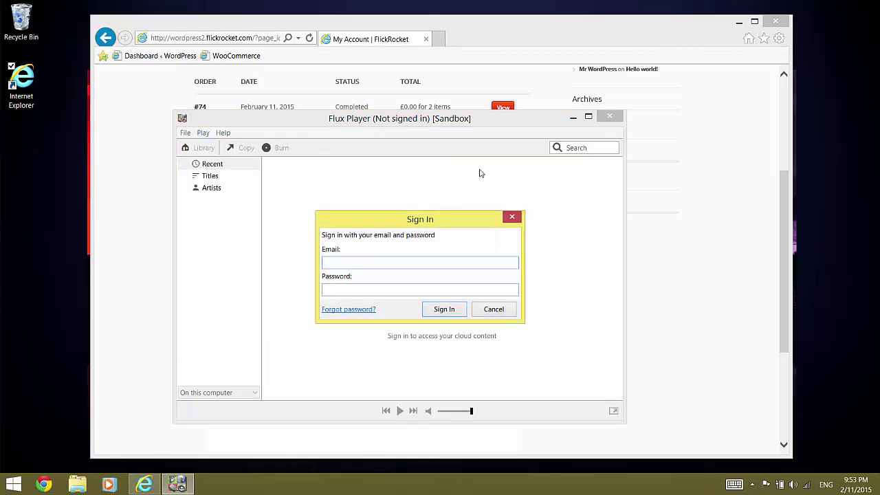
key(Tab)
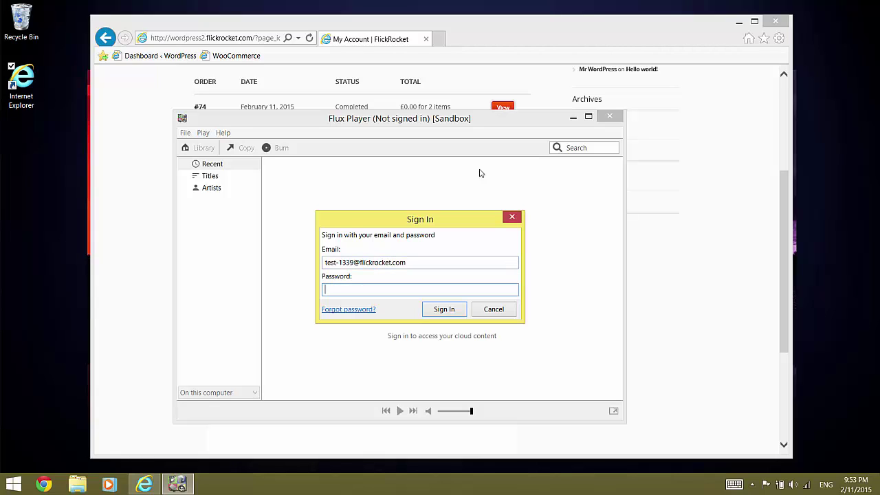
text(••••••••)
click(438, 312)
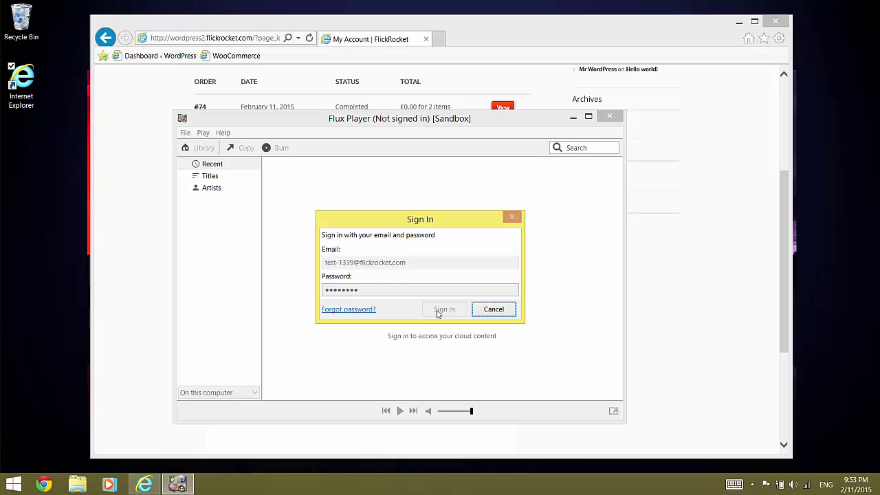